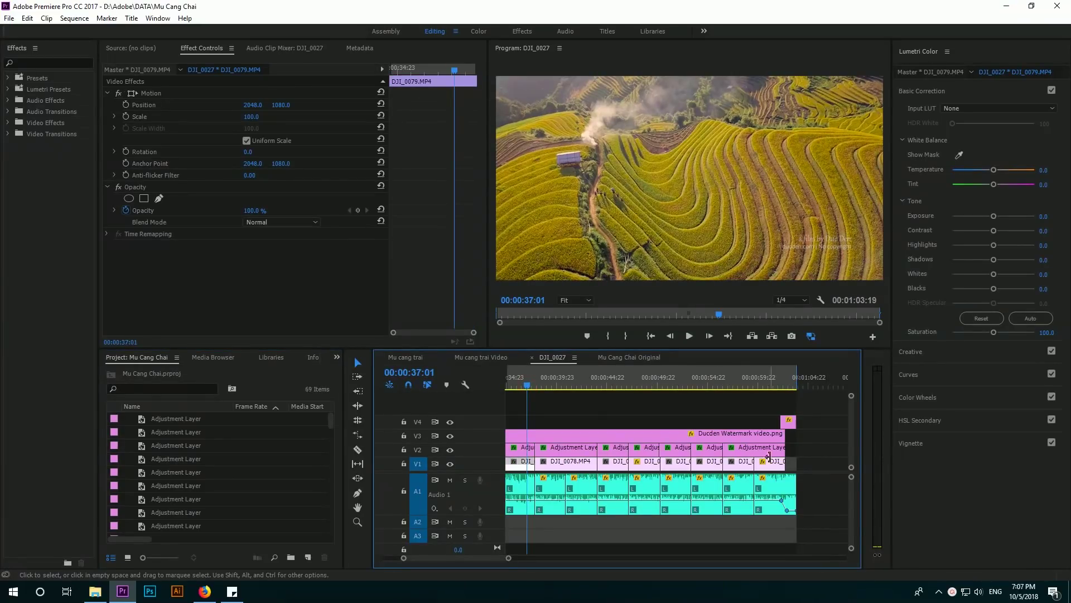
# Lower the speaker volume from 41 to 17.
pyautogui.click(979, 596)
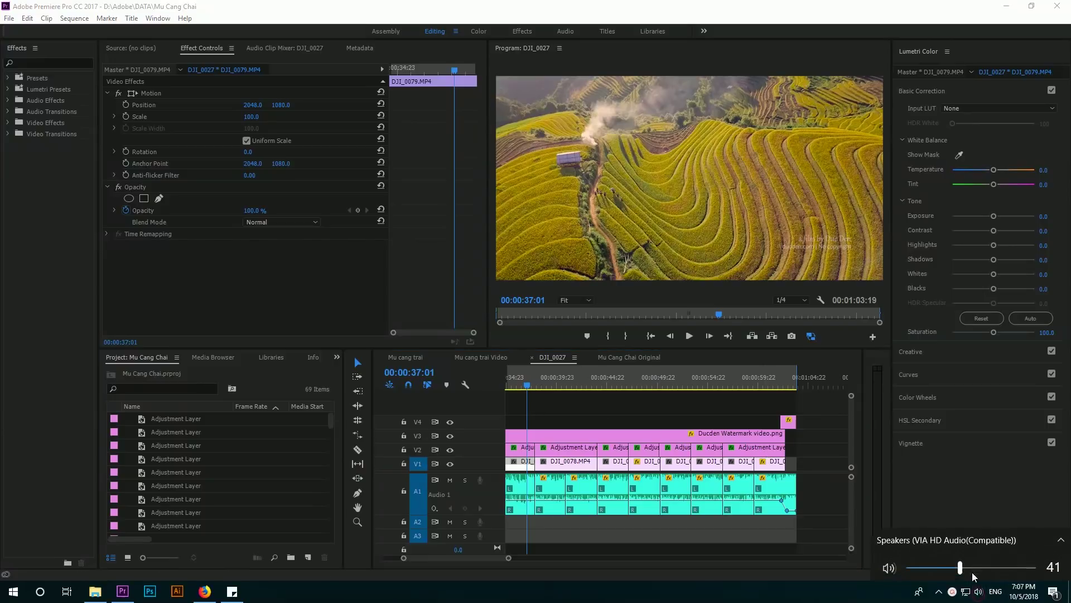
pyautogui.click(930, 564)
pyautogui.click(858, 501)
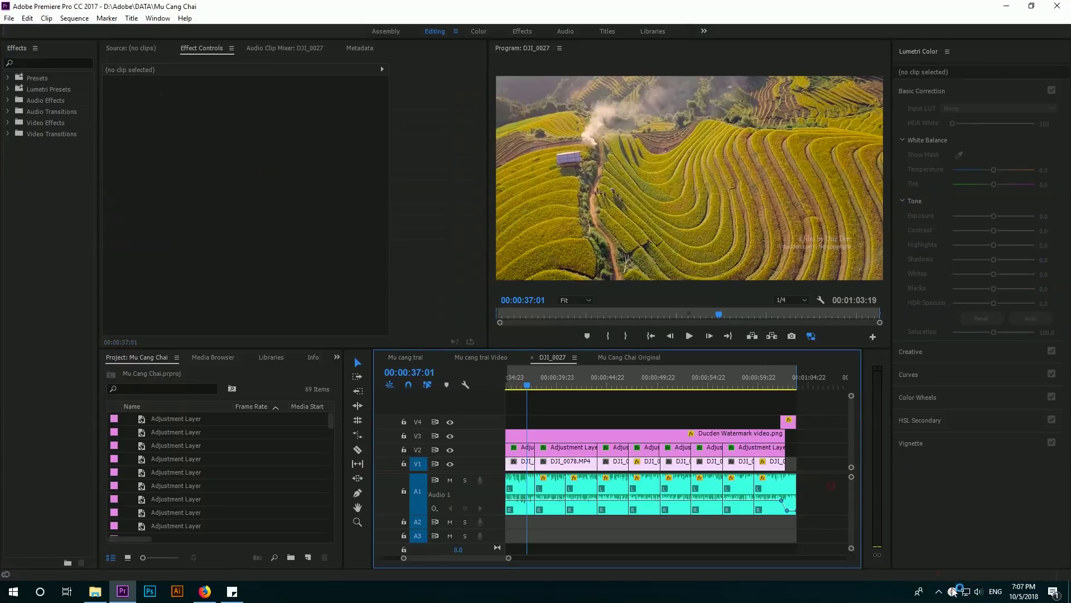
# Select the DJI_0078 clip at 00:00:39:21, adjust timeline zoom, and play it briefly.
pyautogui.click(556, 384)
pyautogui.press('-')
pyautogui.press('-')
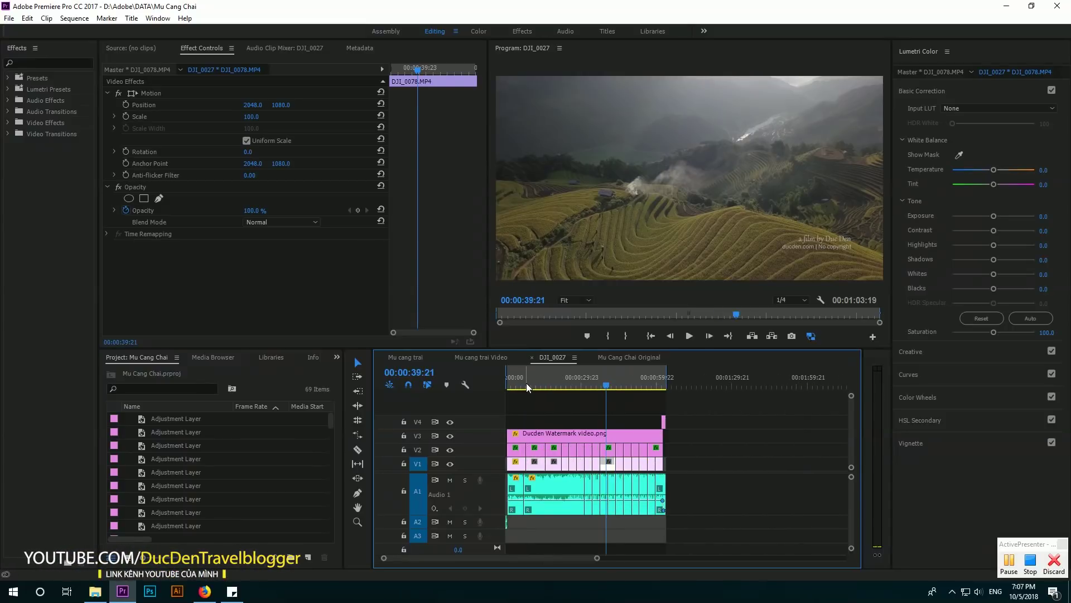
pyautogui.press('=')
pyautogui.press('=')
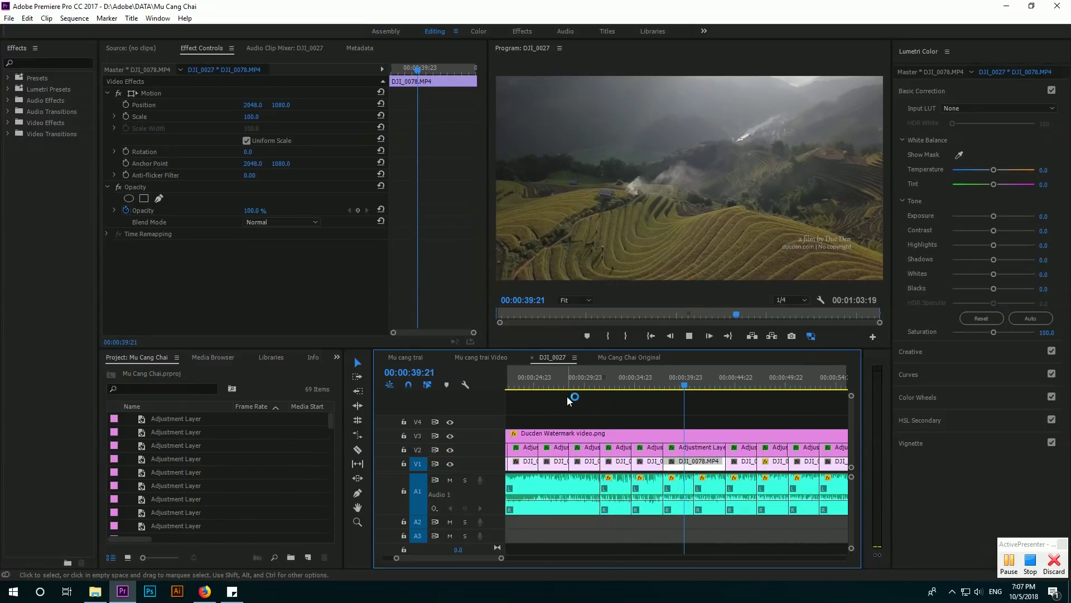
pyautogui.press('space')
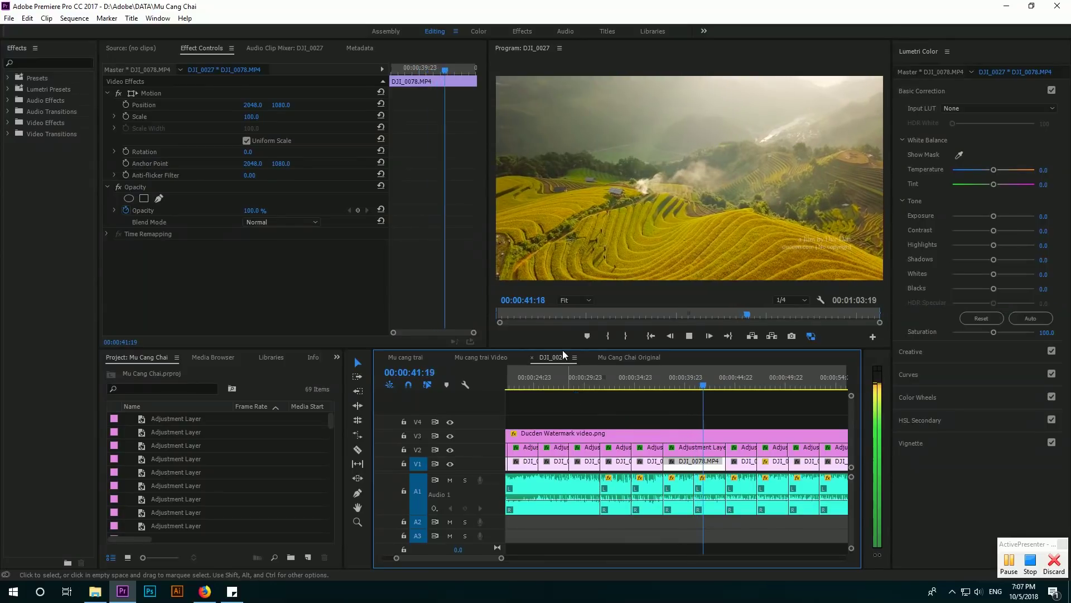
pyautogui.press('space')
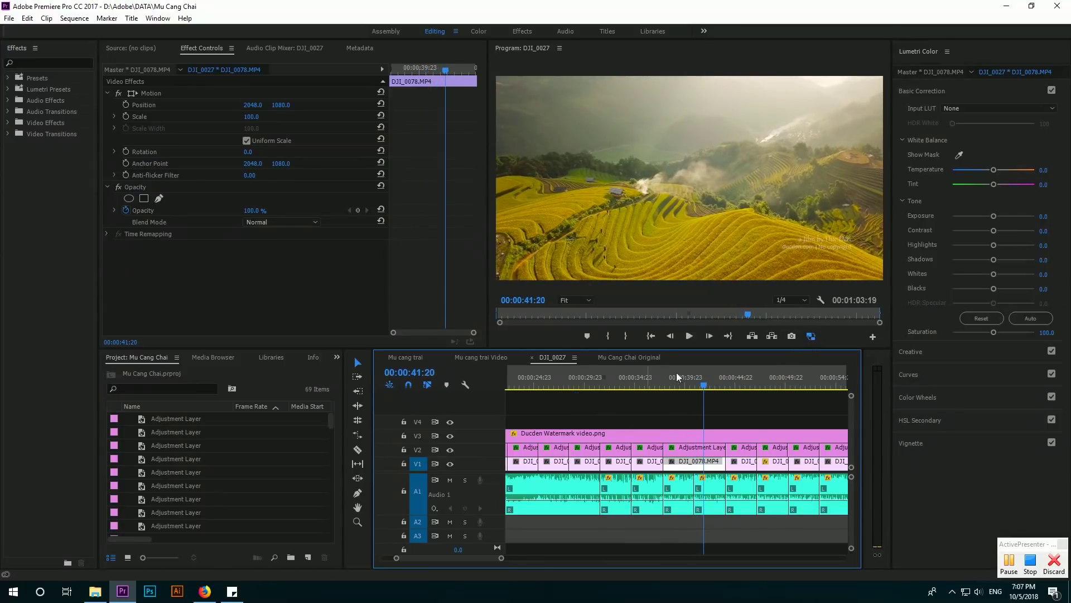
# Play the sequence from its opening fade-in, then fit the whole sequence in the timeline.
pyautogui.scroll(5, 530, 402)
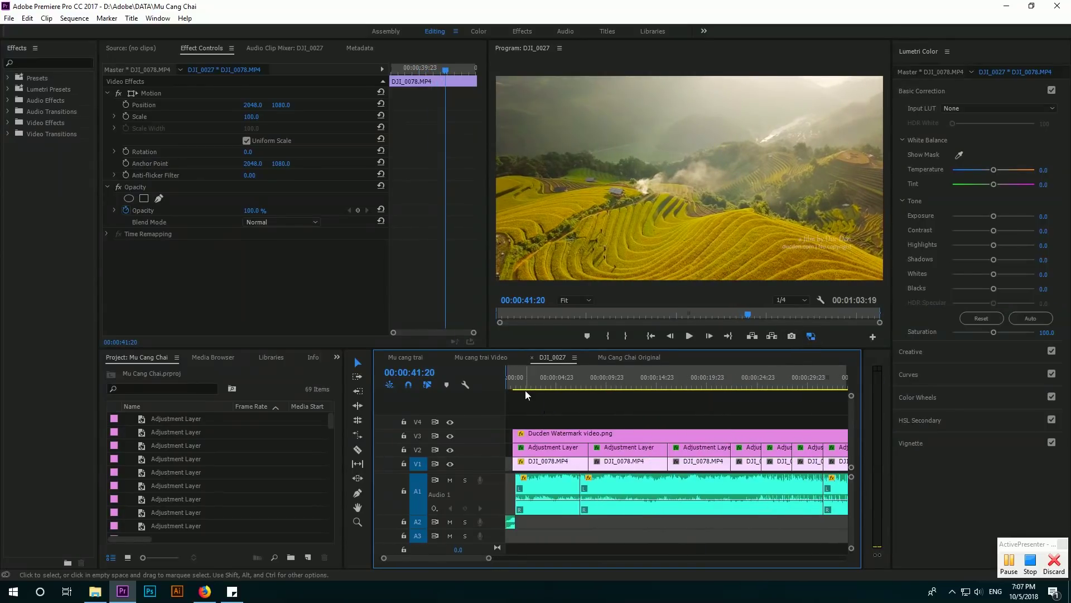
pyautogui.click(508, 384)
pyautogui.press('space')
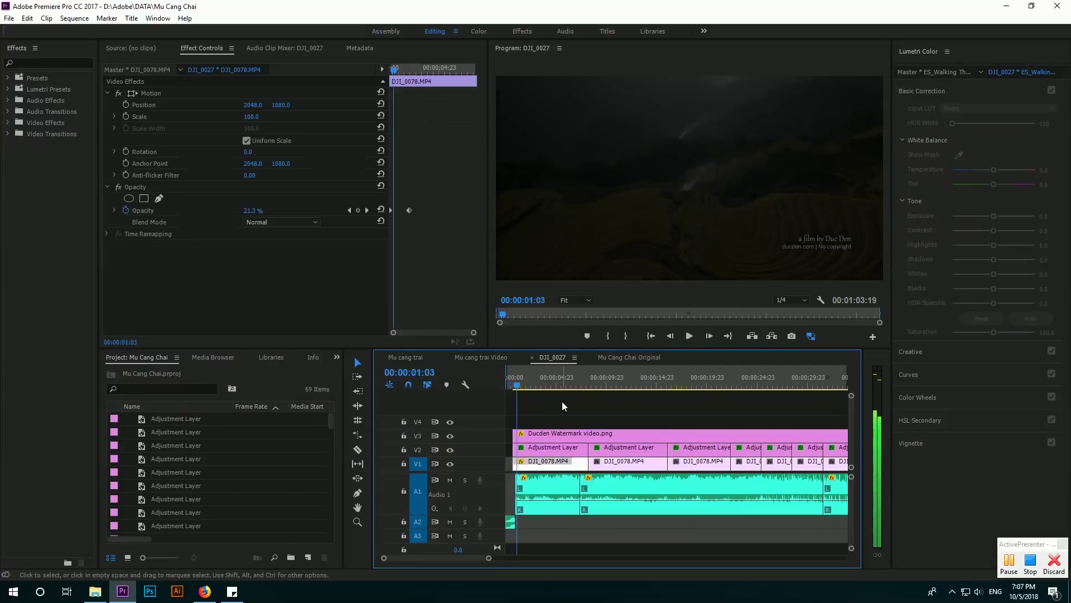
pyautogui.press('\\')
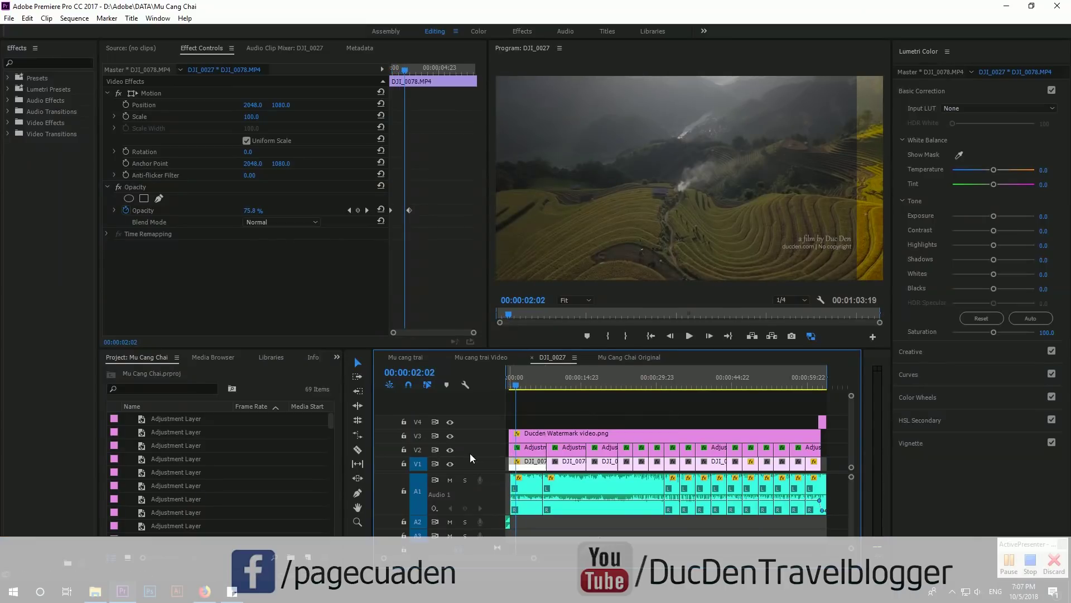
# Hide the V2 grade and scrub the ungraded rice-field shot between 00:00:11:10 and 00:00:14:15.
pyautogui.click(449, 449)
pyautogui.press('space')
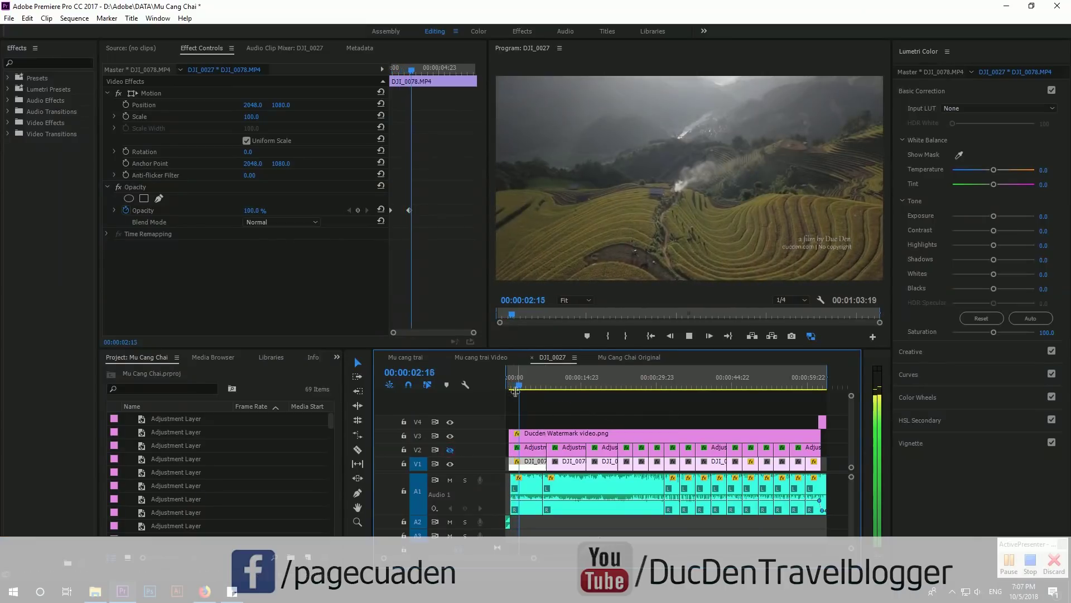
pyautogui.moveTo(515, 390); pyautogui.dragTo(569, 389)
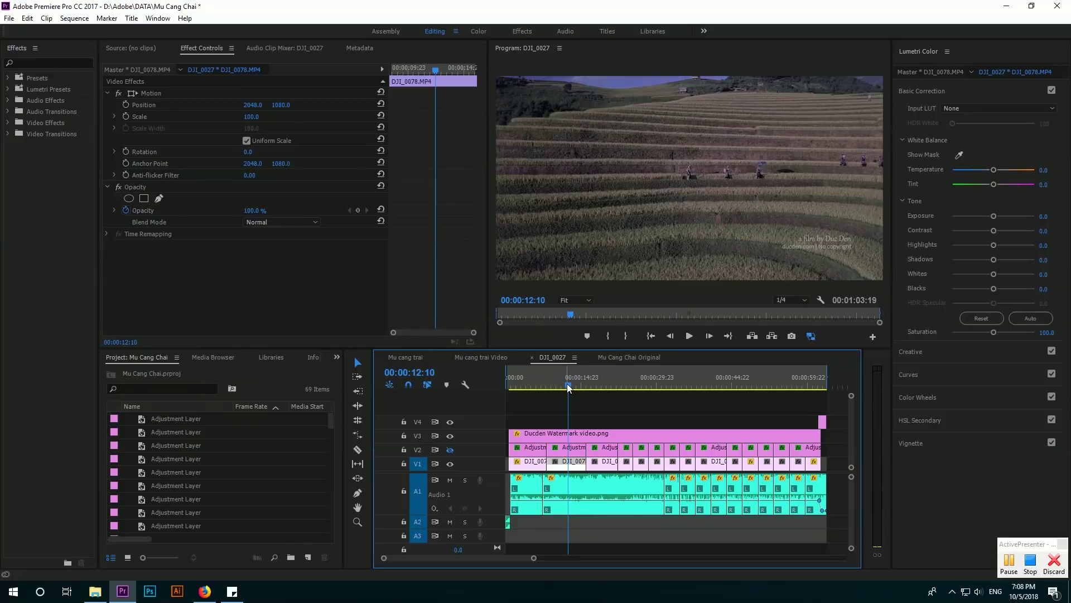
pyautogui.moveTo(568, 387); pyautogui.dragTo(576, 389)
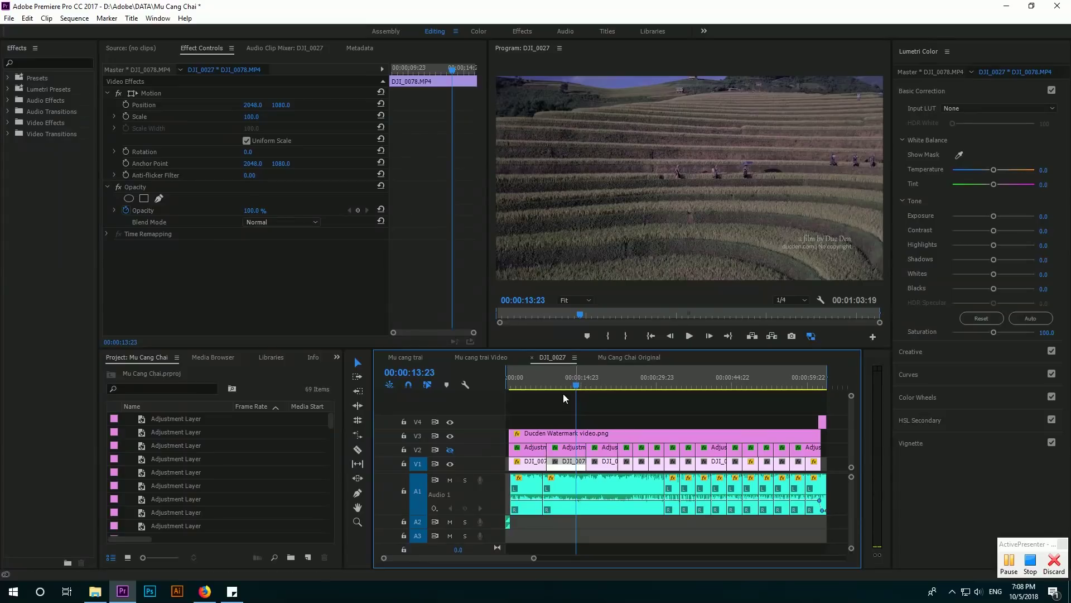
pyautogui.click(561, 385)
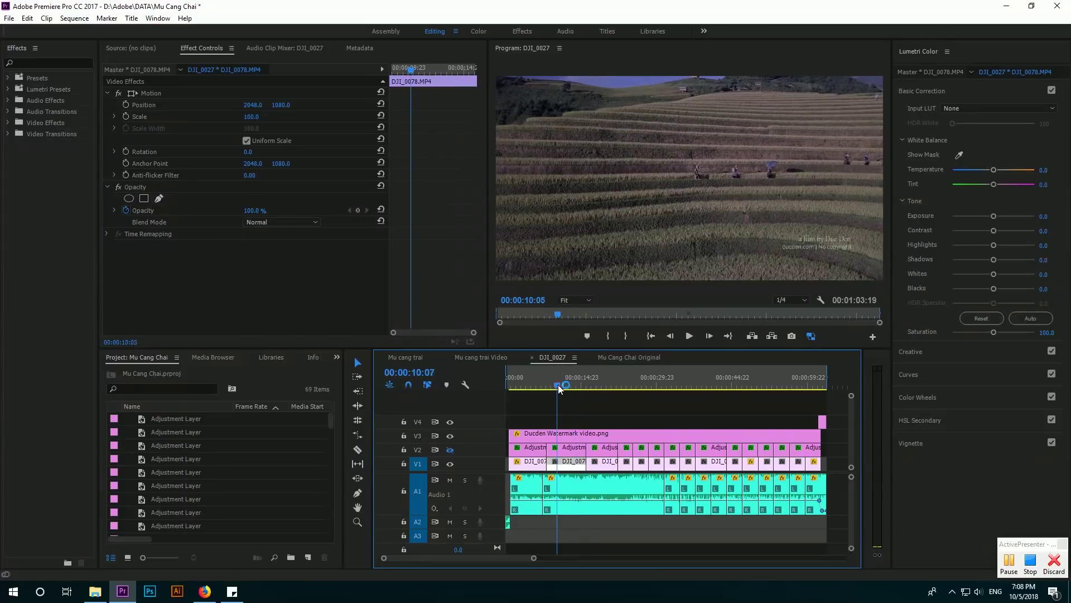
pyautogui.moveTo(565, 386); pyautogui.dragTo(581, 386)
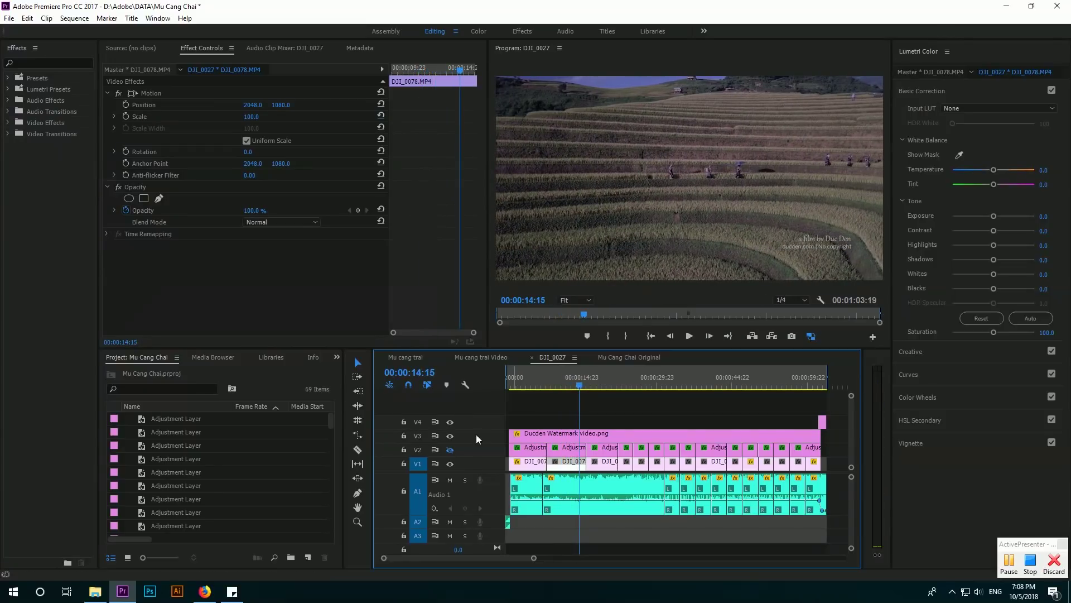
# Toggle the V2 grade off and on, then scrub the graded footage to 00:00:29:00.
pyautogui.click(450, 449)
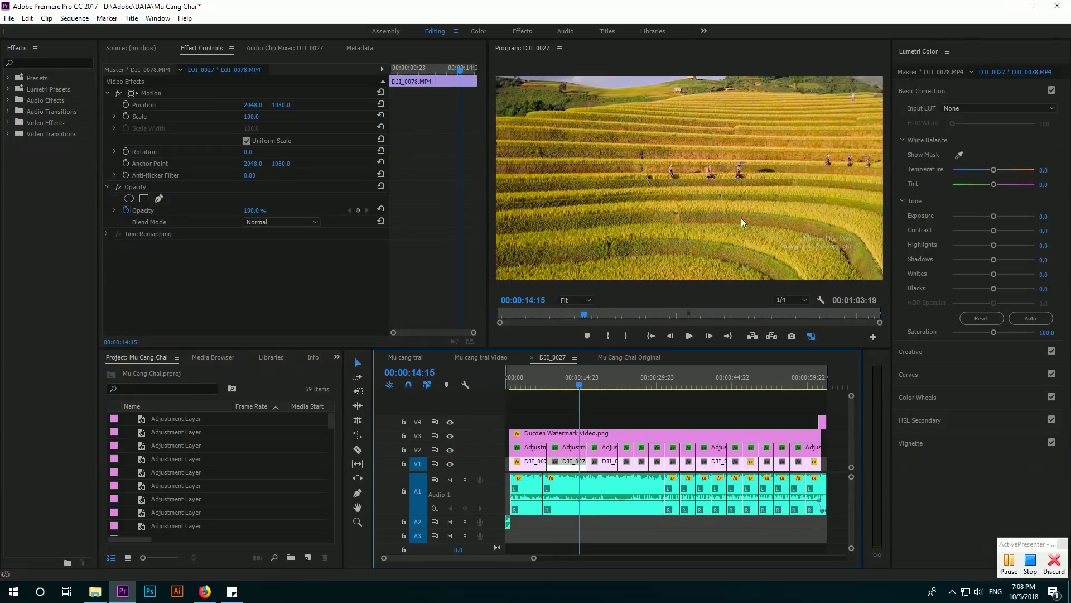
pyautogui.click(450, 450)
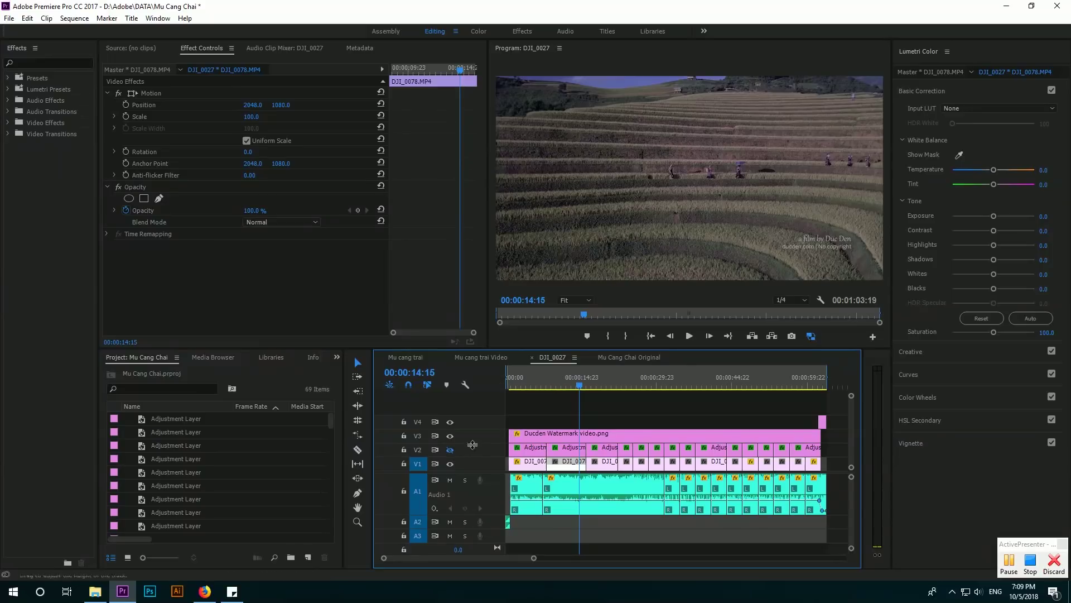
pyautogui.click(452, 450)
pyautogui.click(573, 386)
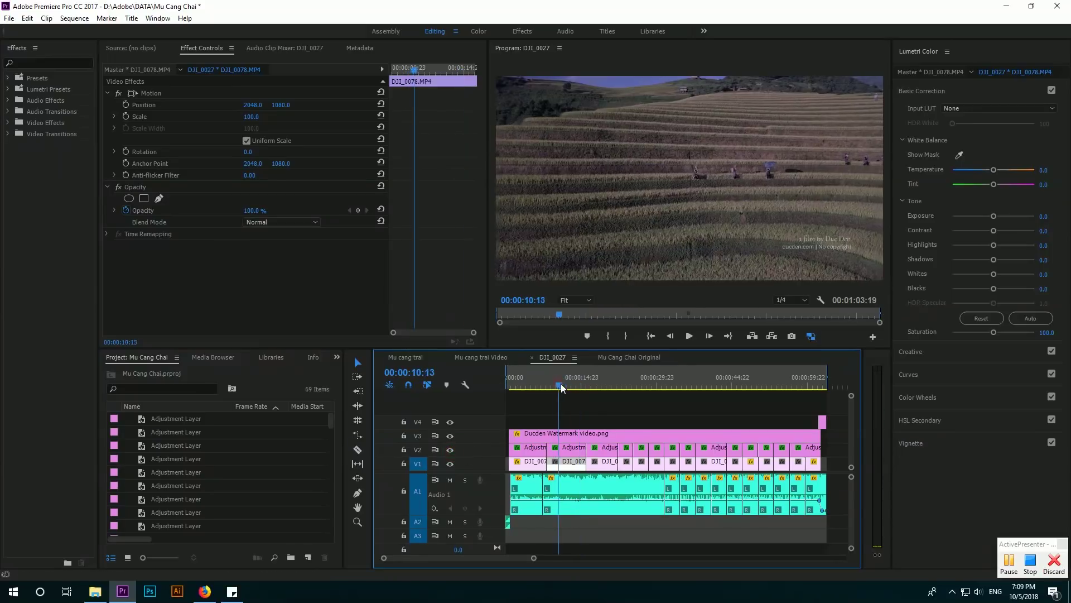
pyautogui.moveTo(575, 386); pyautogui.dragTo(611, 392)
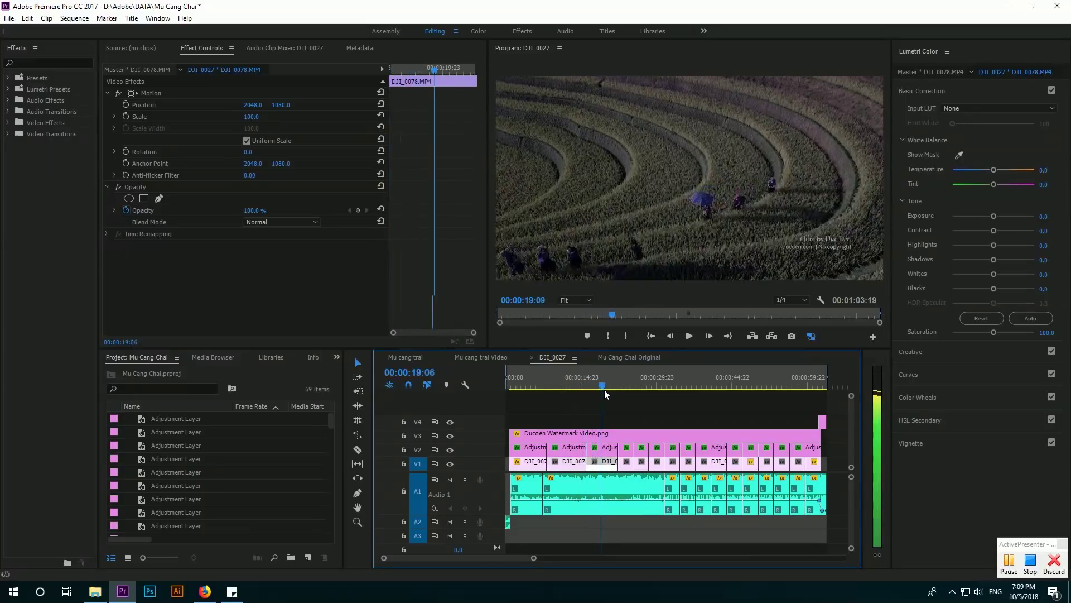
pyautogui.moveTo(610, 391); pyautogui.dragTo(651, 390)
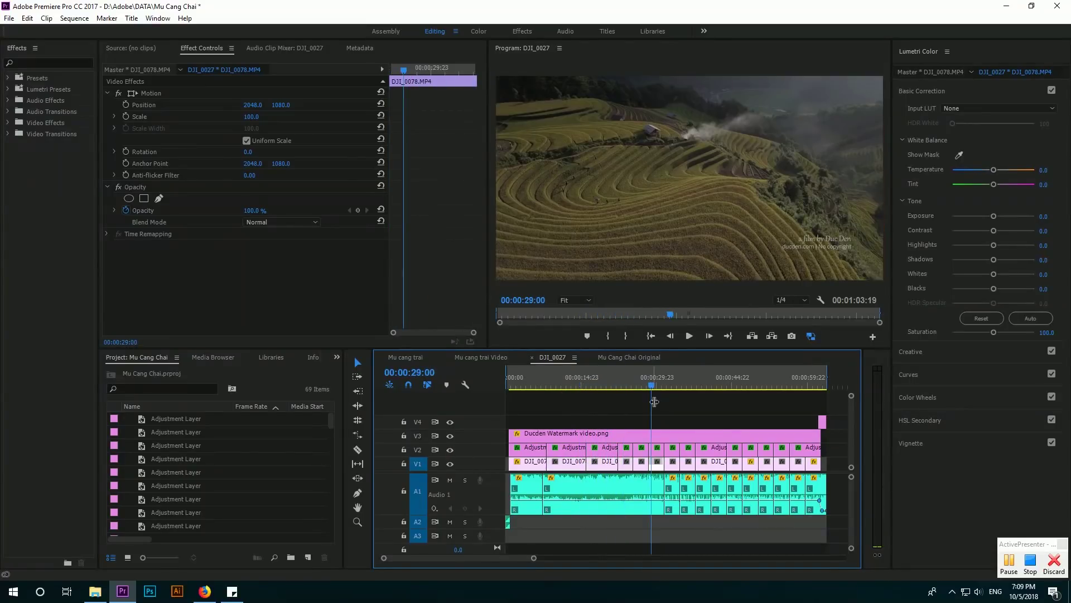
# Select the first V2 adjustment layer and toggle its Lumetri Color effect off and on to compare.
pyautogui.click(524, 381)
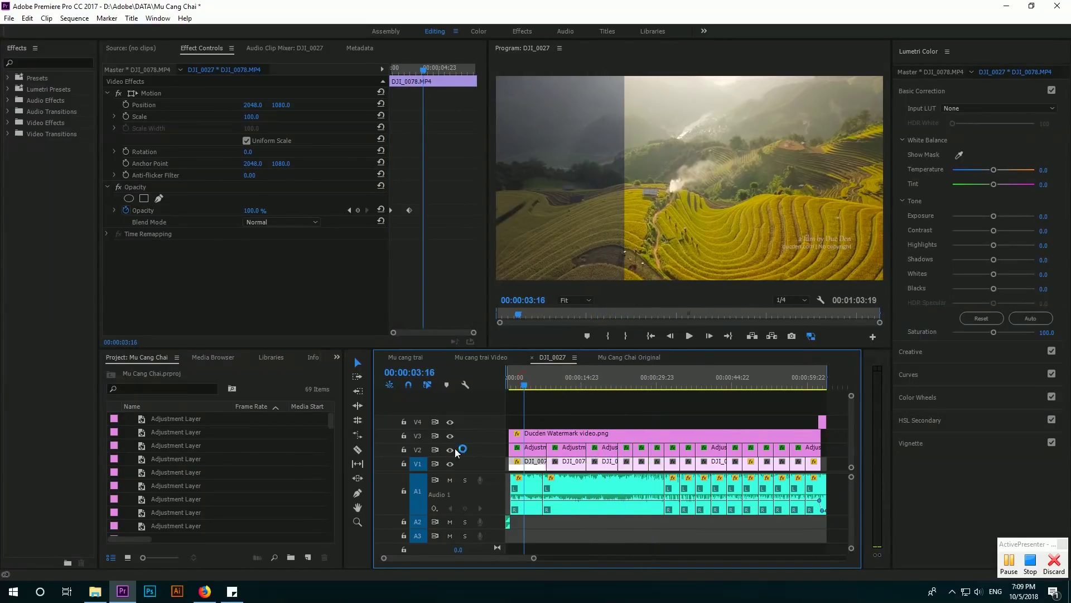
pyautogui.click(532, 451)
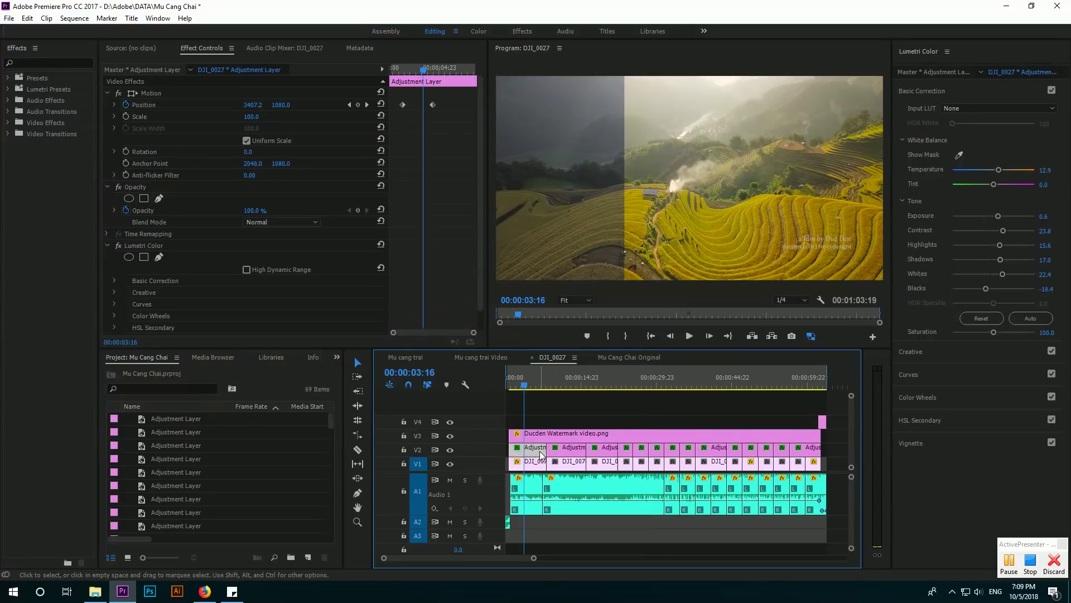
pyautogui.click(106, 247)
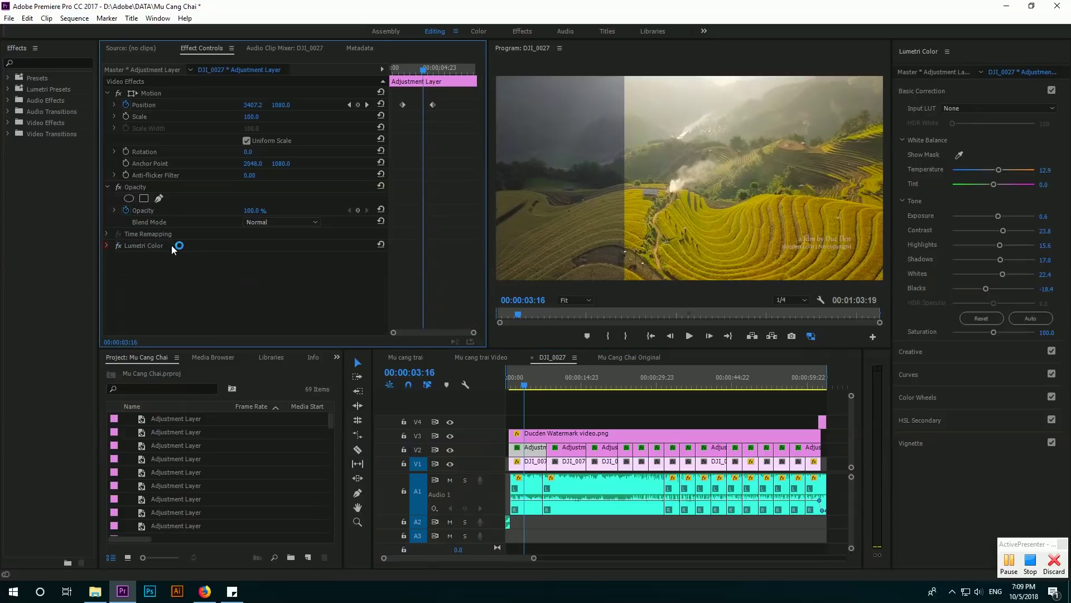
pyautogui.click(118, 247)
pyautogui.click(117, 247)
pyautogui.click(118, 246)
pyautogui.click(117, 246)
pyautogui.click(117, 246)
pyautogui.click(117, 246)
# At 00:00:04:16, review the layer's Creative section and its RGB and hue-saturation curves.
pyautogui.click(529, 386)
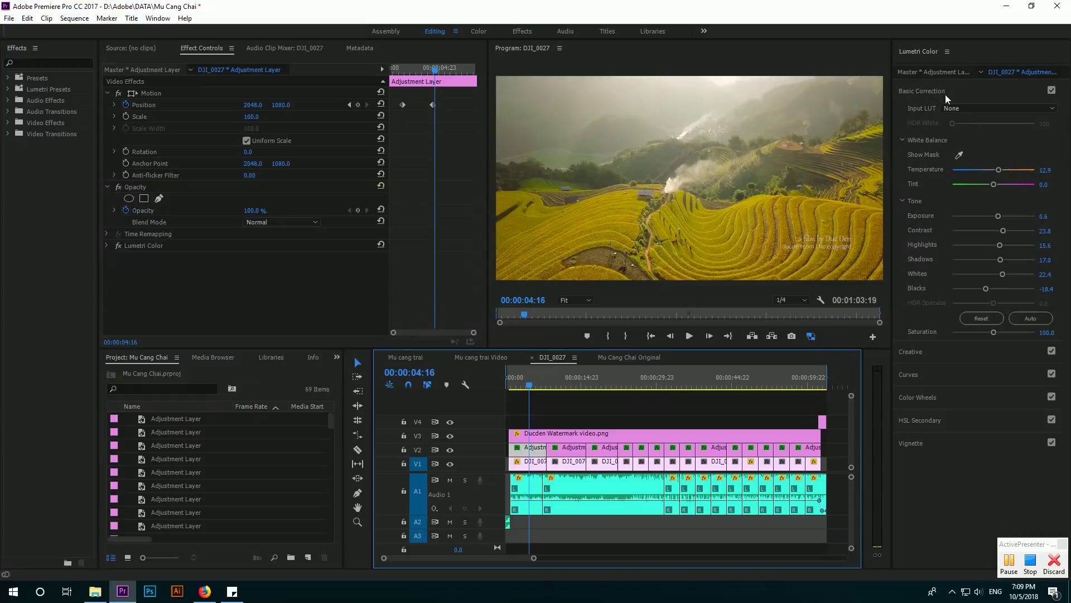
pyautogui.click(939, 361)
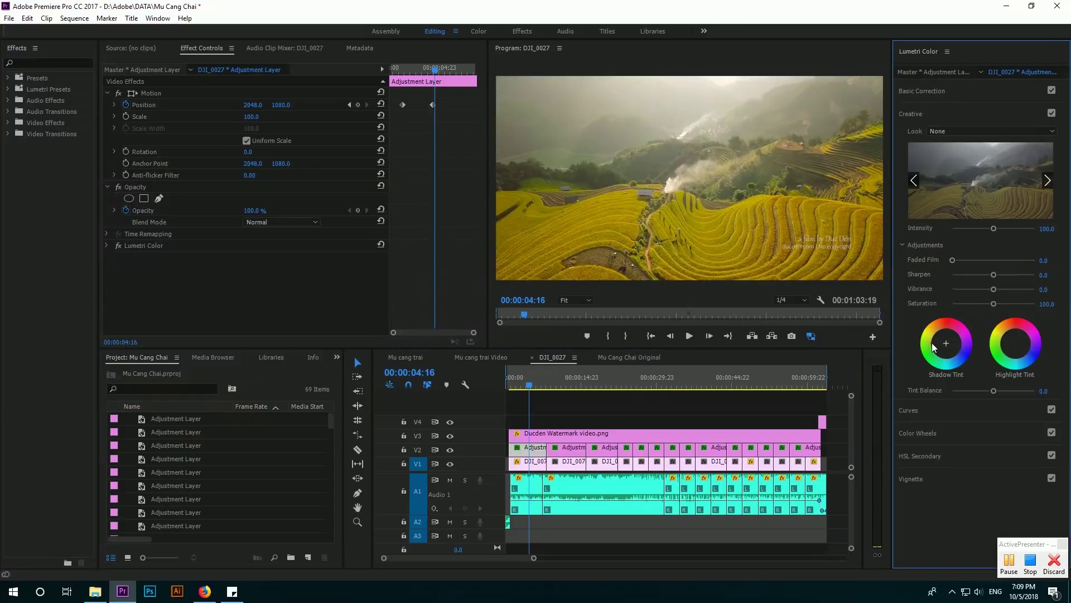
pyautogui.click(933, 111)
pyautogui.click(933, 136)
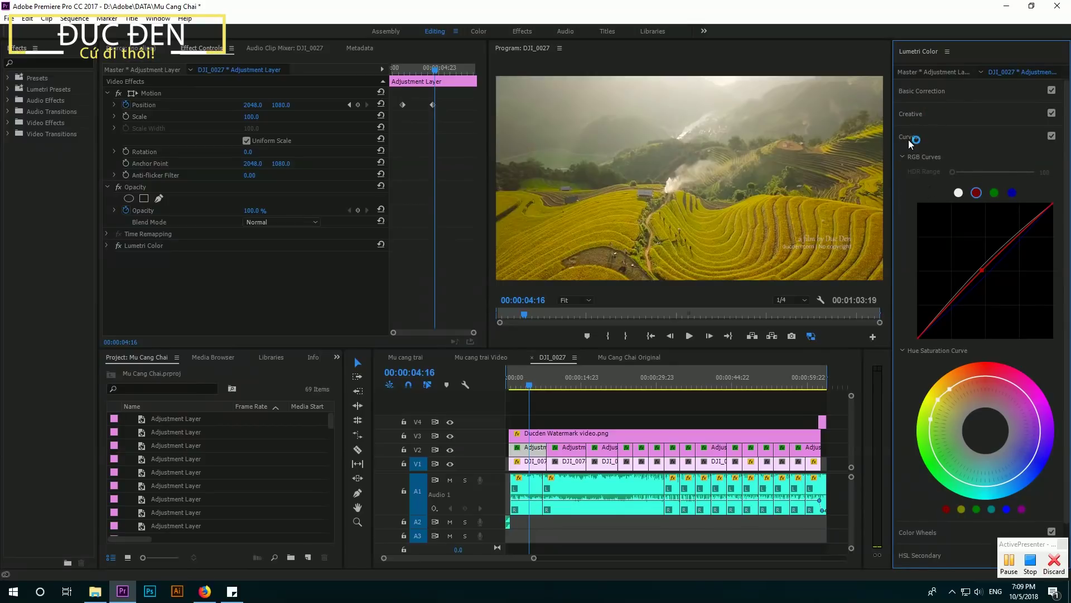
pyautogui.scroll(-1, 909, 379)
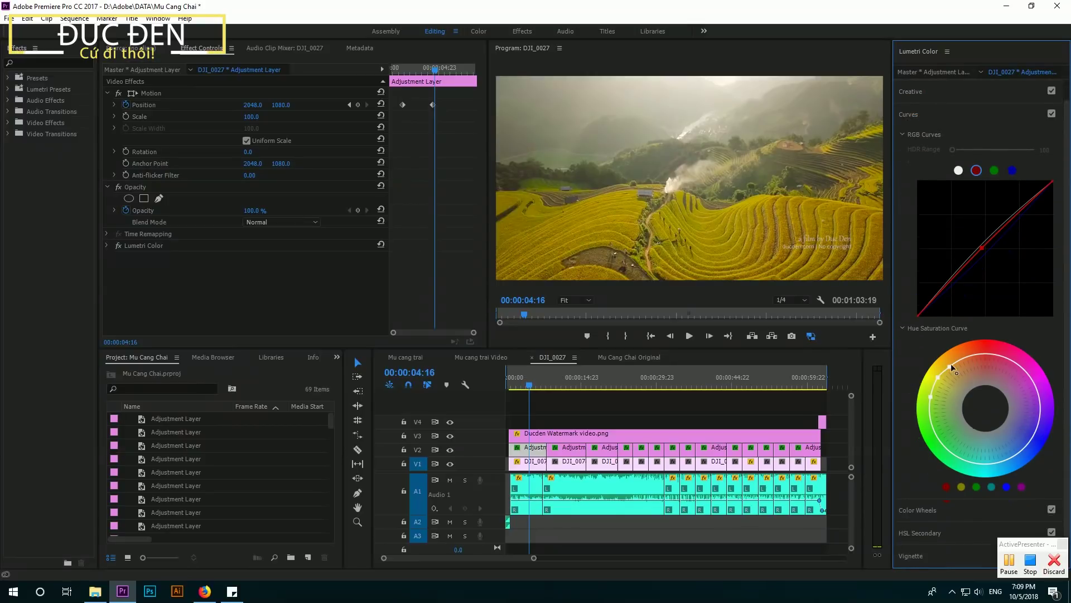
pyautogui.scroll(-1, 903, 387)
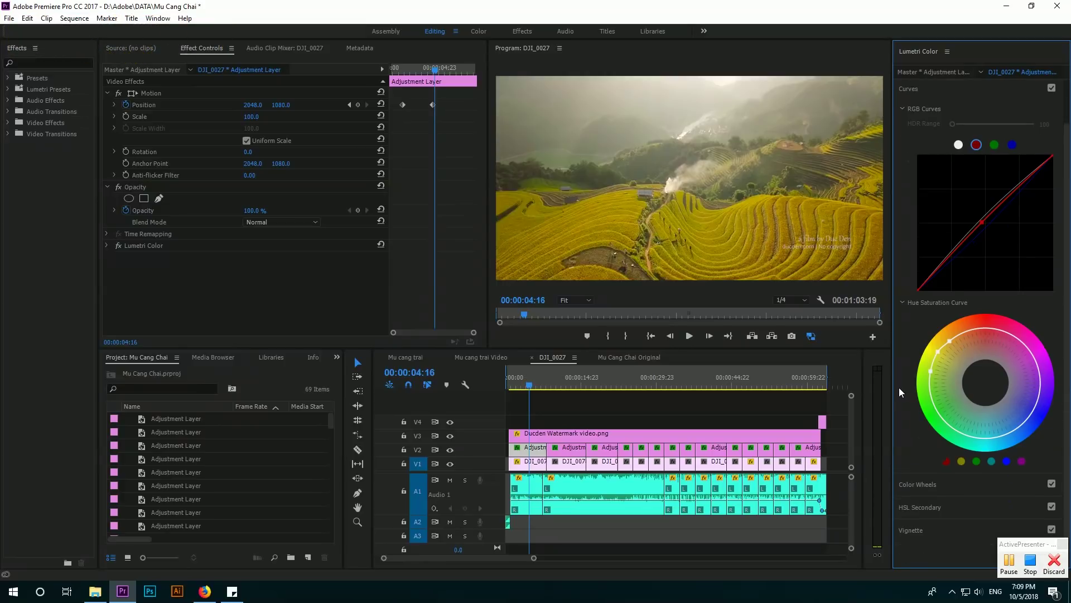
pyautogui.scroll(2, 899, 387)
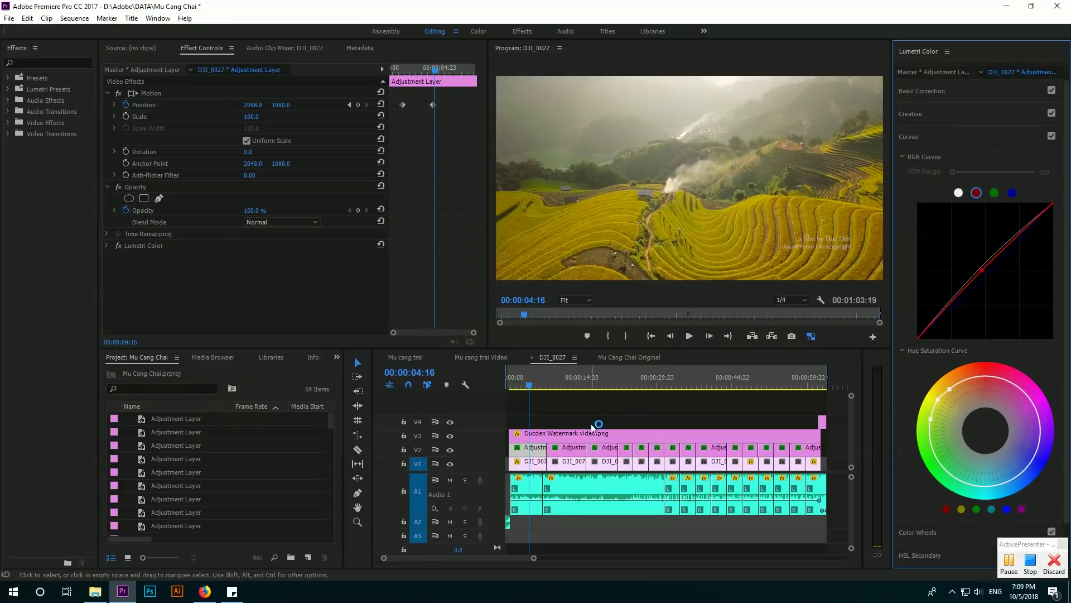
# Hide V2's grade, create a new 4096×2160 adjustment layer, and place it on V4 at the sequence start.
pyautogui.click(534, 438)
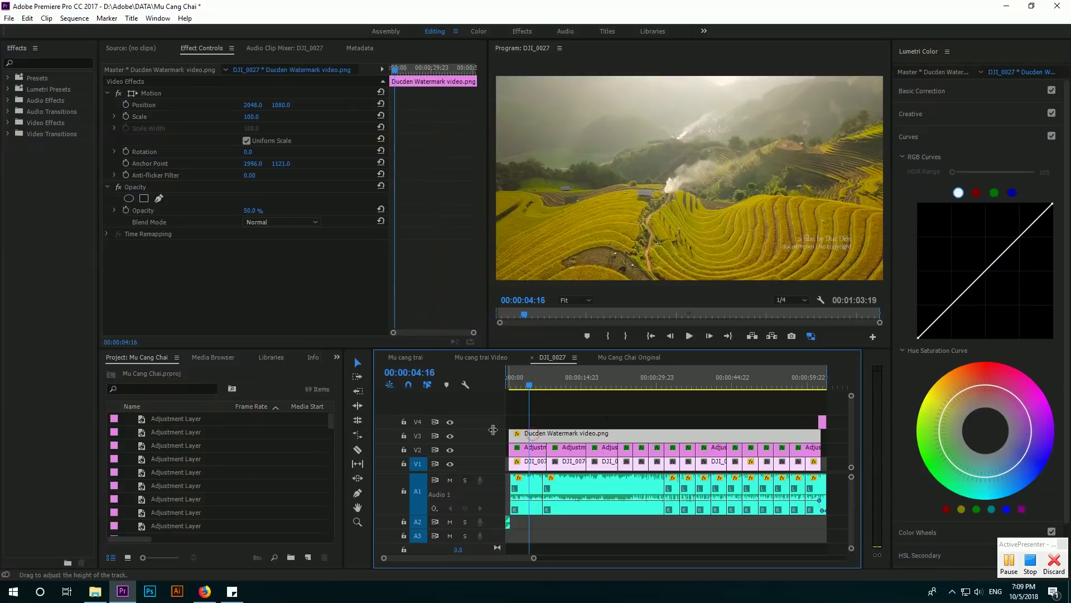
pyautogui.click(450, 449)
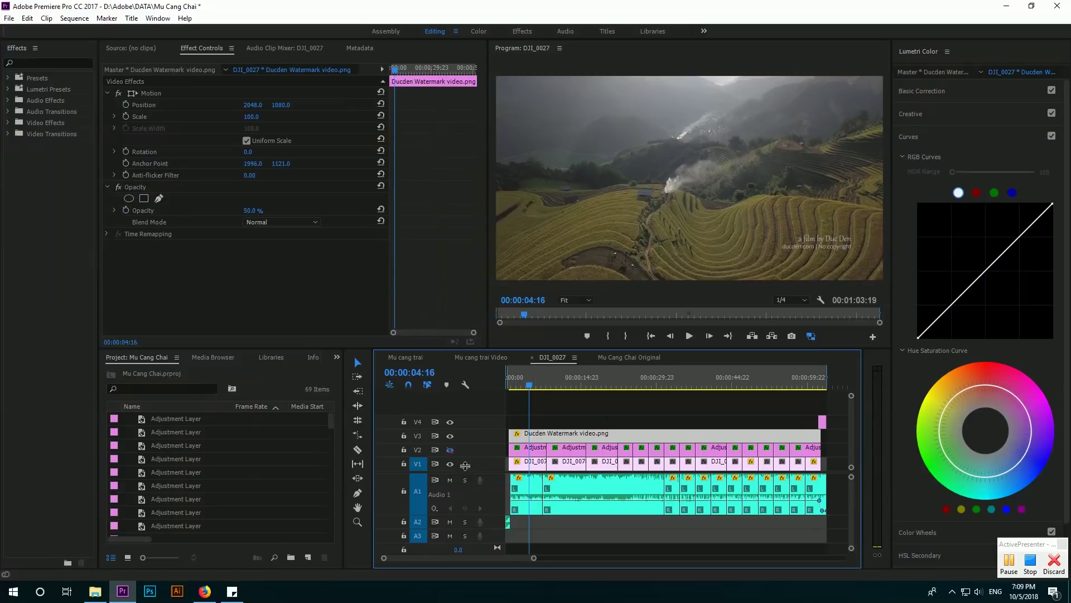
pyautogui.click(307, 562)
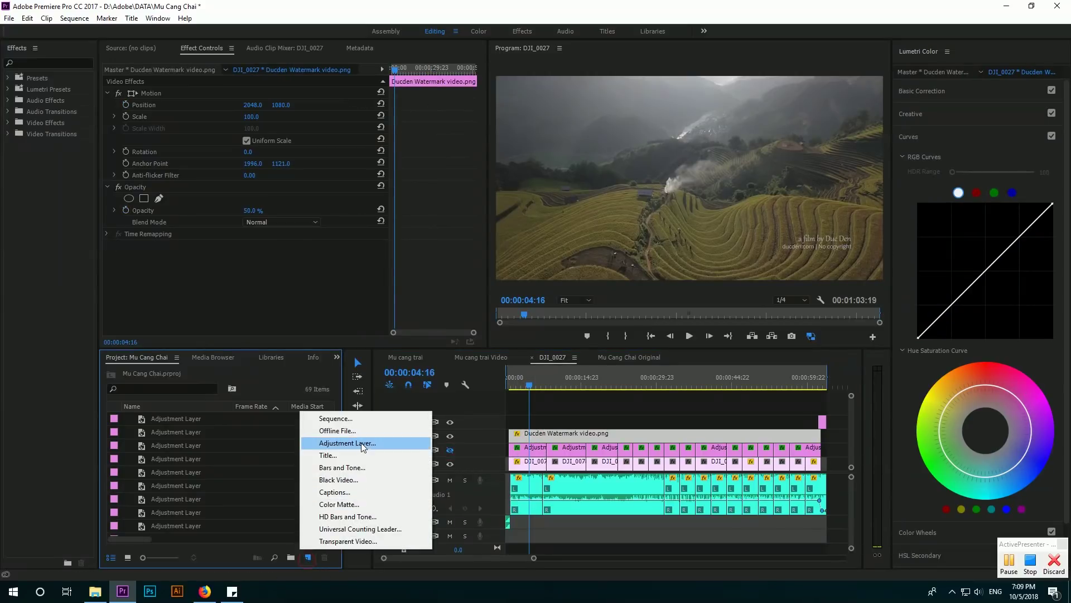
pyautogui.click(343, 444)
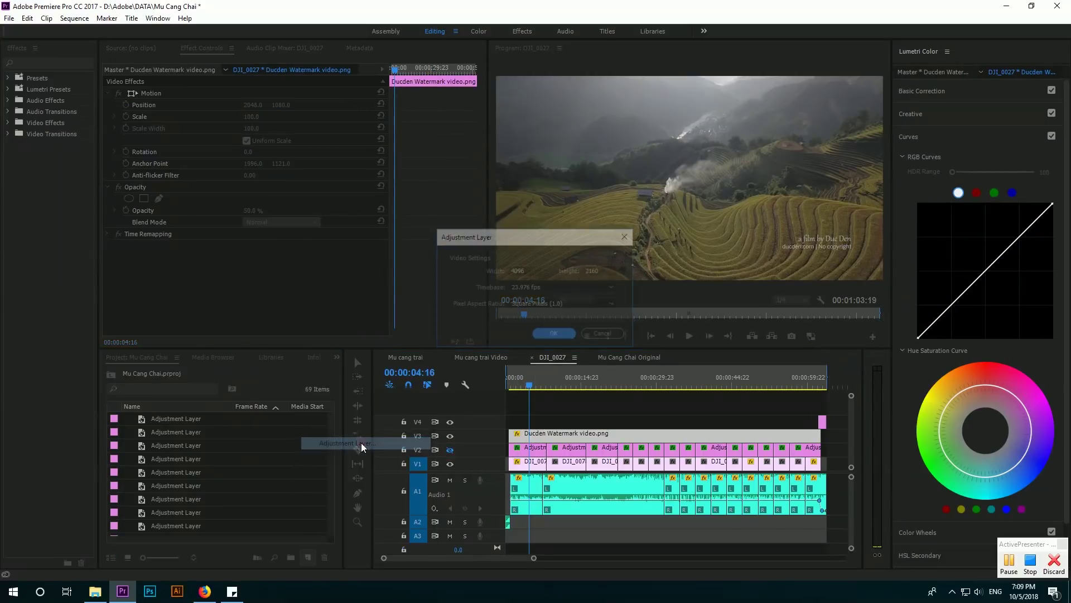
pyautogui.click(555, 334)
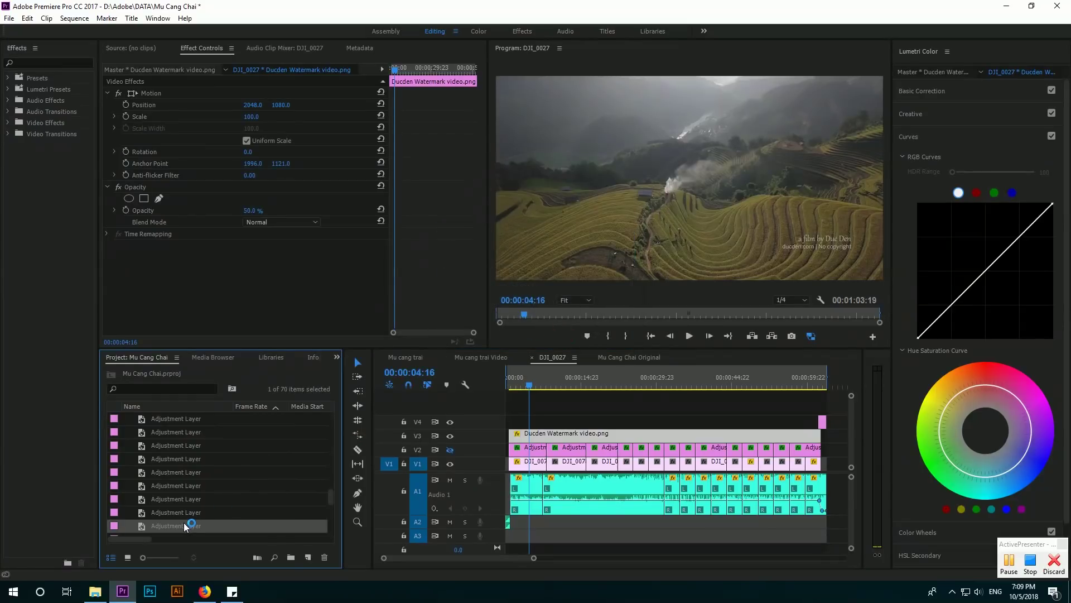
pyautogui.moveTo(186, 526); pyautogui.dragTo(545, 422)
pyautogui.click(535, 426)
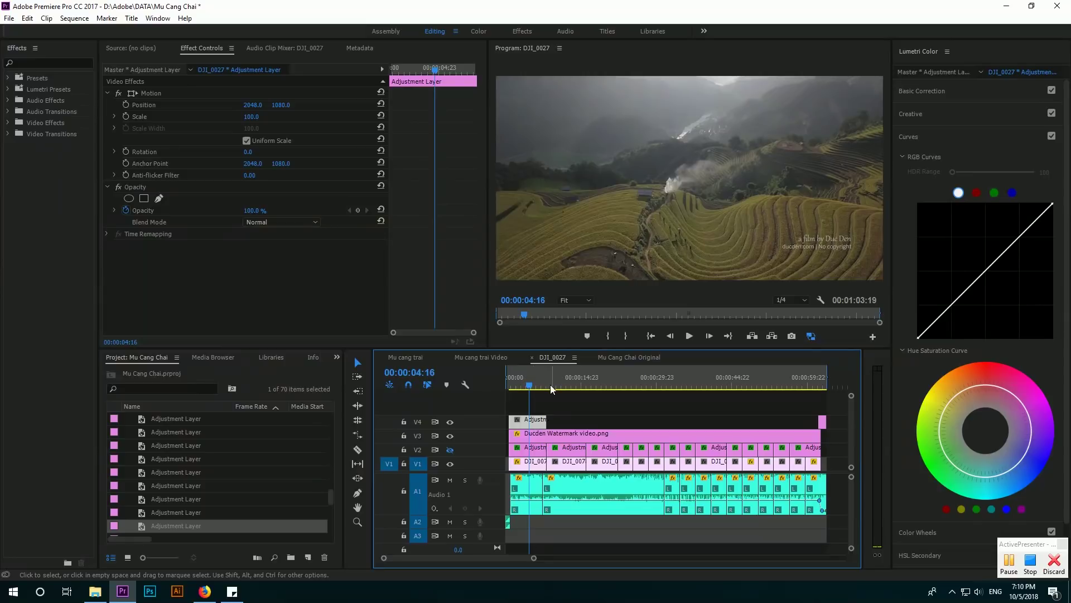
# Zoom the timeline in and open Basic Correction for the V4 layer, playhead around 00:00:04–00:00:05:05.
pyautogui.click(517, 390)
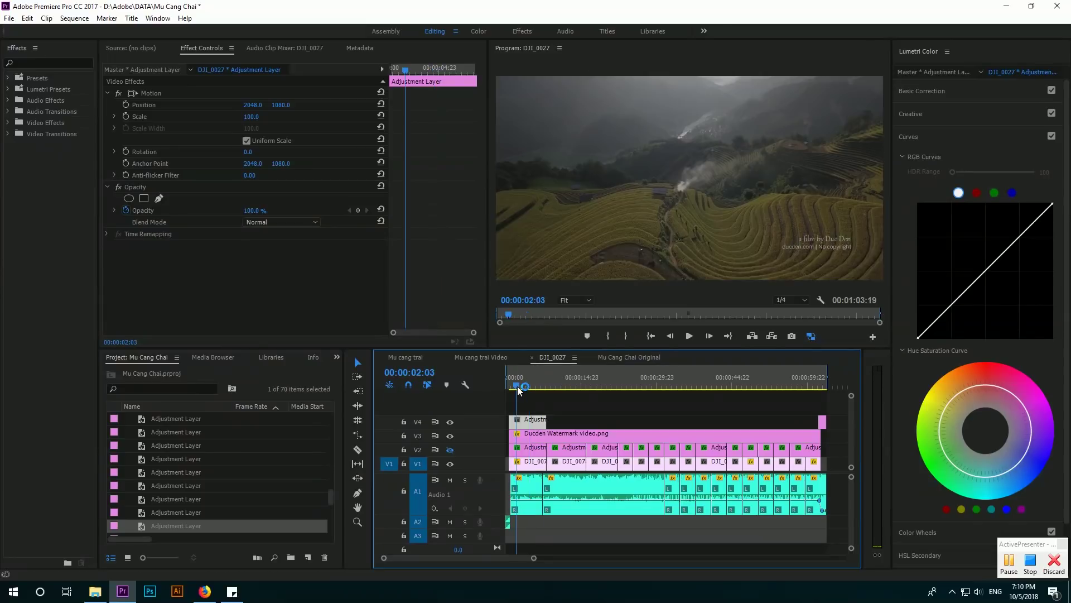
pyautogui.press('=')
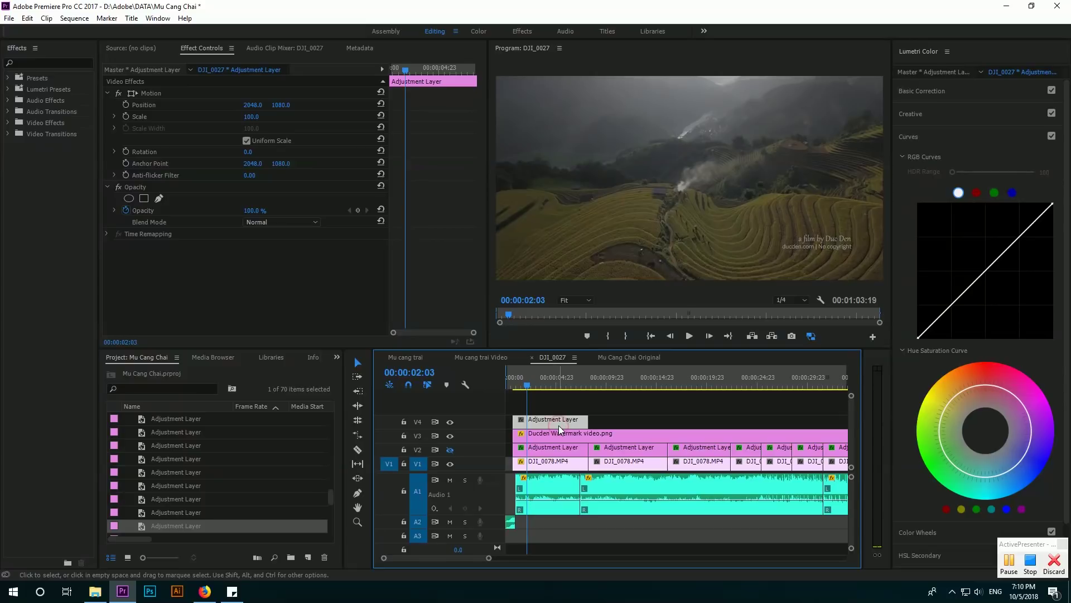
pyautogui.click(548, 382)
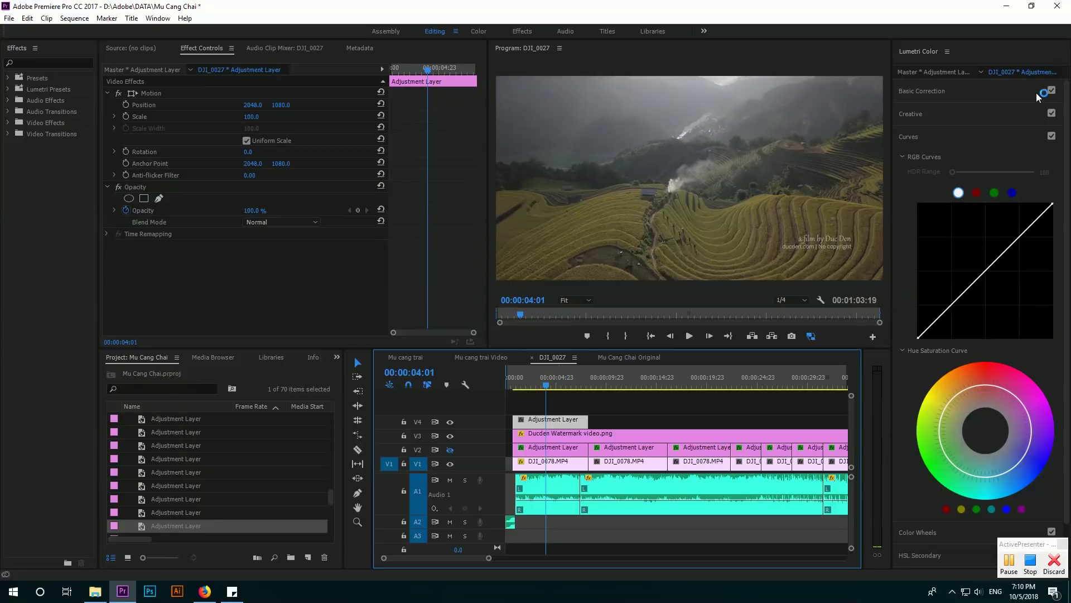
pyautogui.click(1013, 94)
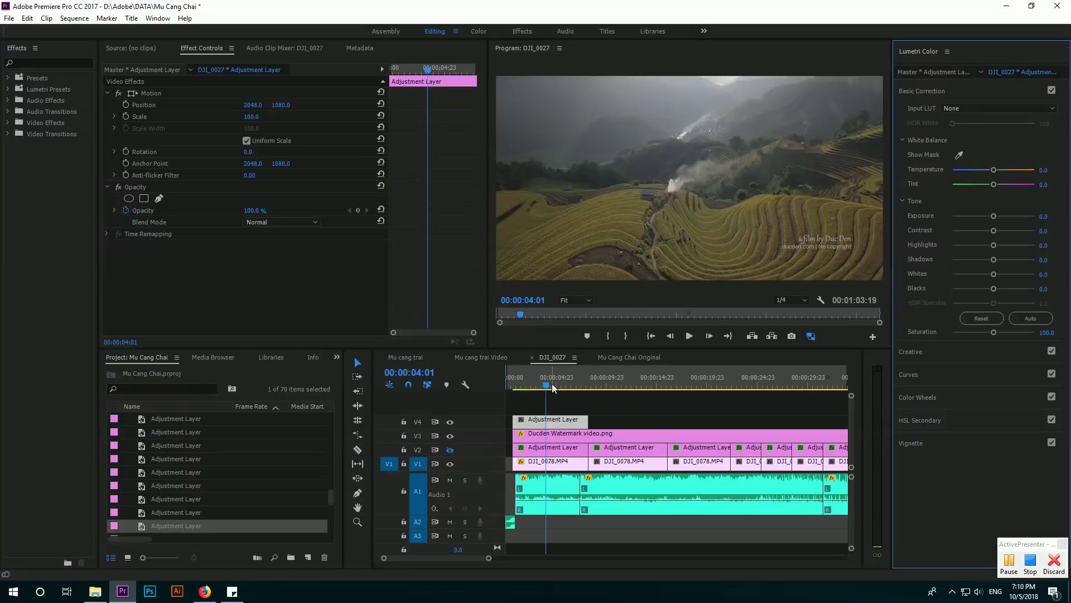
pyautogui.moveTo(553, 384)
pyautogui.mouseDown()
pyautogui.moveTo(569, 387)
pyautogui.moveTo(530, 405)
pyautogui.moveTo(544, 389)
pyautogui.mouseUp()
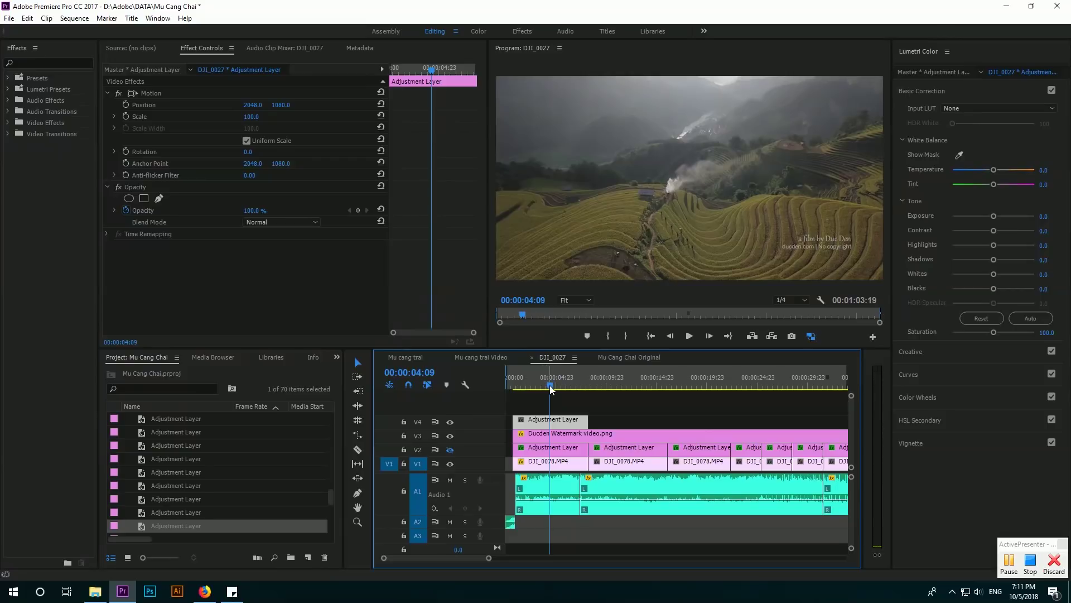
pyautogui.moveTo(550, 389); pyautogui.dragTo(558, 387)
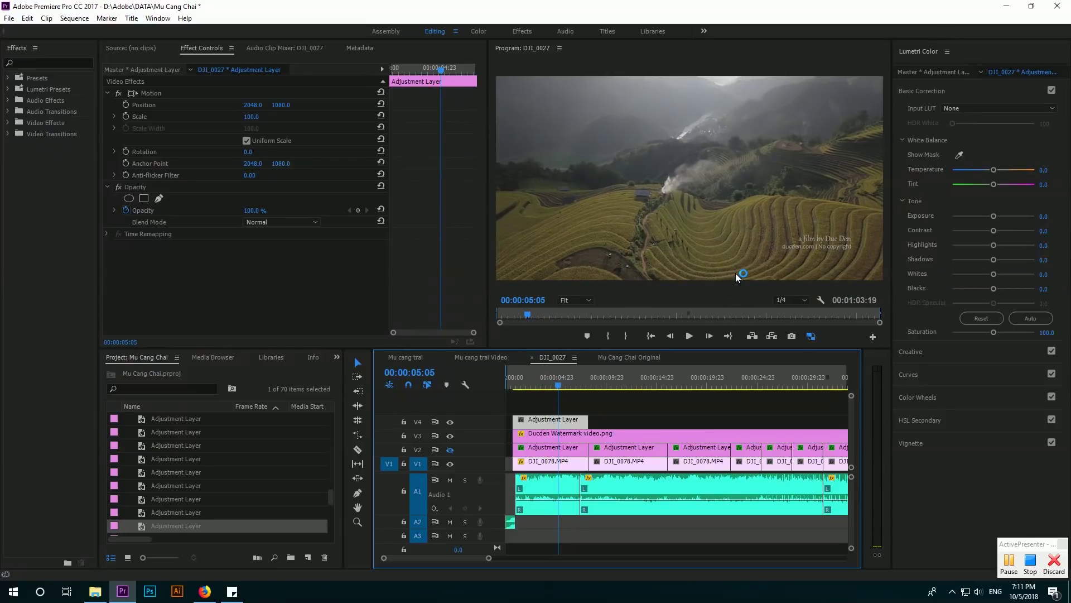
# Reselect the V4 adjustment layer and set its white balance Temperature to 15.6.
pyautogui.moveTo(994, 169)
pyautogui.mouseDown()
pyautogui.moveTo(978, 170)
pyautogui.moveTo(1019, 170)
pyautogui.mouseUp()
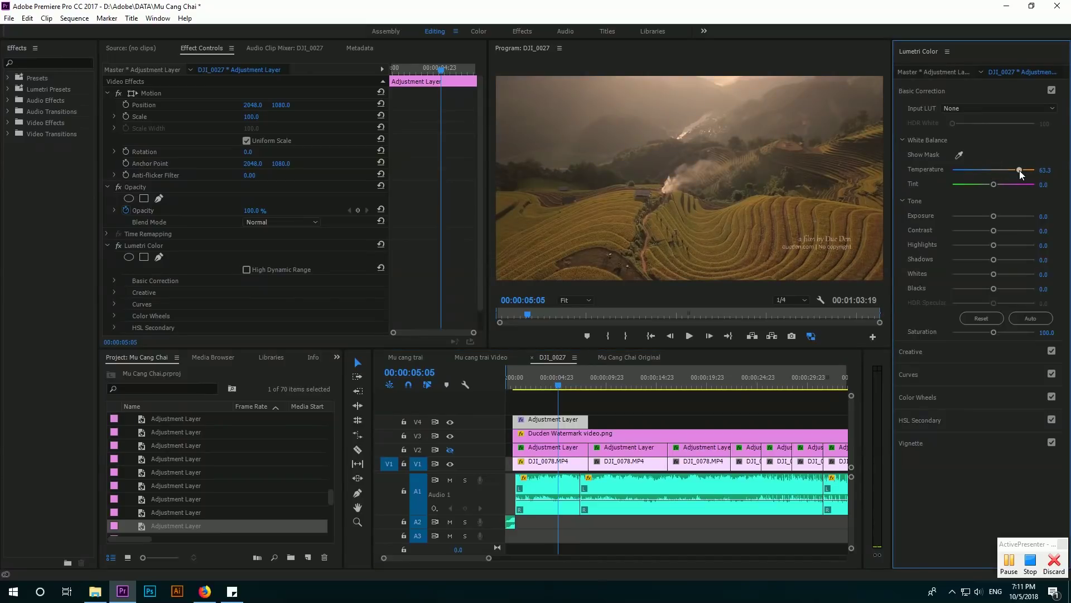
pyautogui.doubleClick(1019, 167)
pyautogui.click(570, 419)
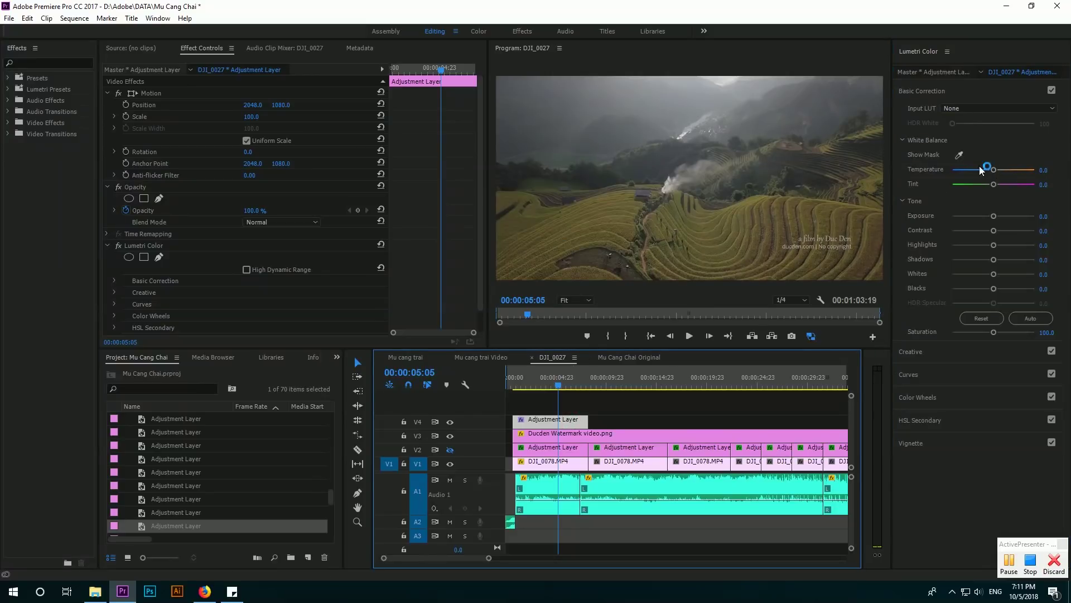
pyautogui.click(1004, 169)
pyautogui.moveTo(993, 170); pyautogui.dragTo(1000, 173)
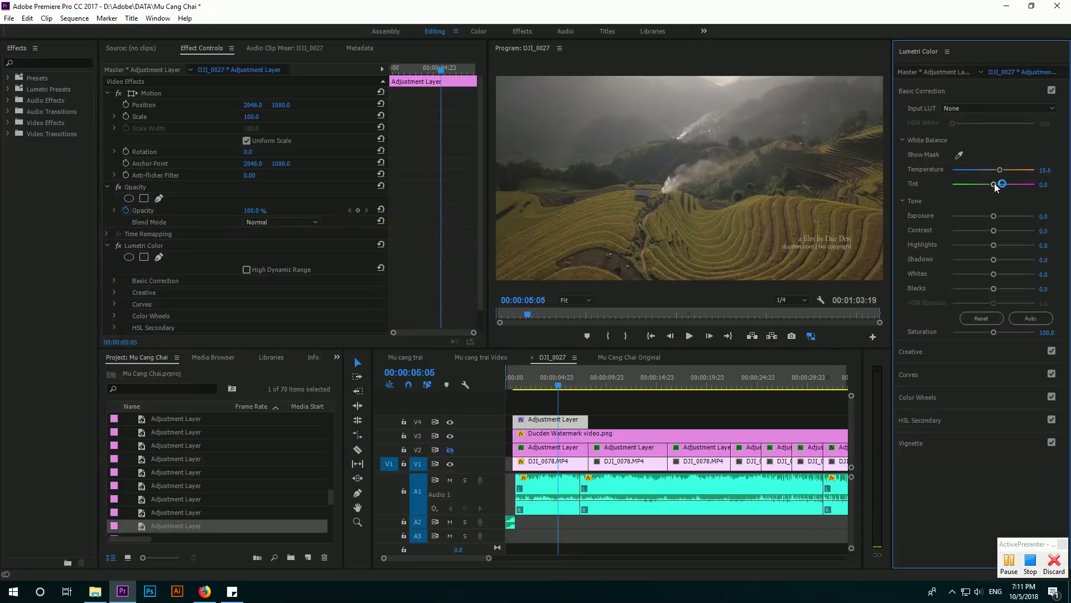
# Nudge Tint and Exposure, raise Contrast to 22.4, adjust Highlights, and set Blacks to 8.8.
pyautogui.moveTo(995, 186); pyautogui.dragTo(991, 186)
pyautogui.moveTo(996, 215); pyautogui.dragTo(996, 216)
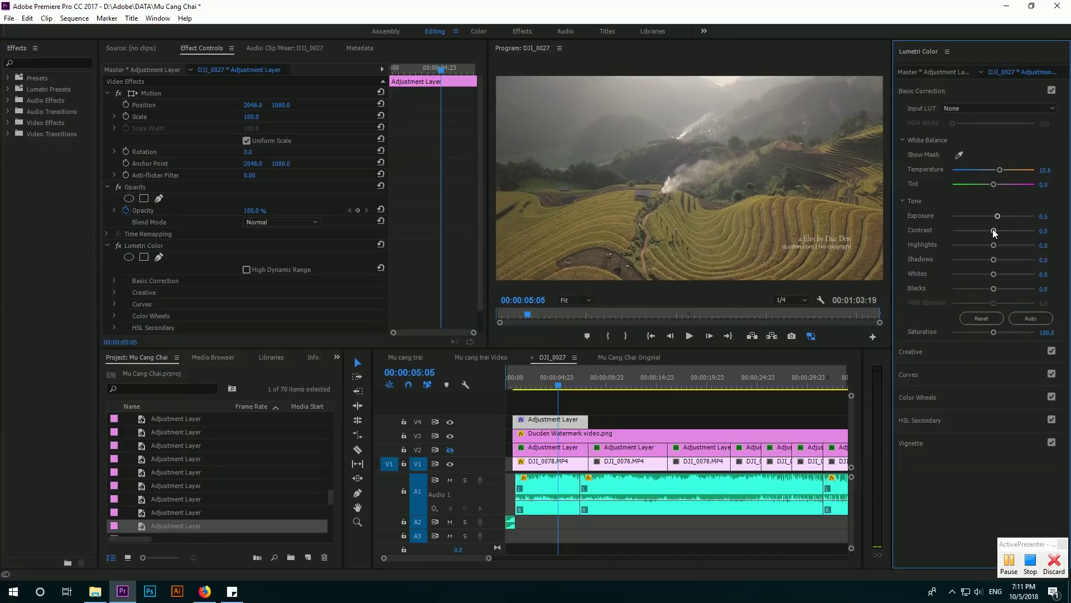
pyautogui.moveTo(993, 230); pyautogui.dragTo(1003, 231)
pyautogui.moveTo(993, 244); pyautogui.dragTo(982, 244)
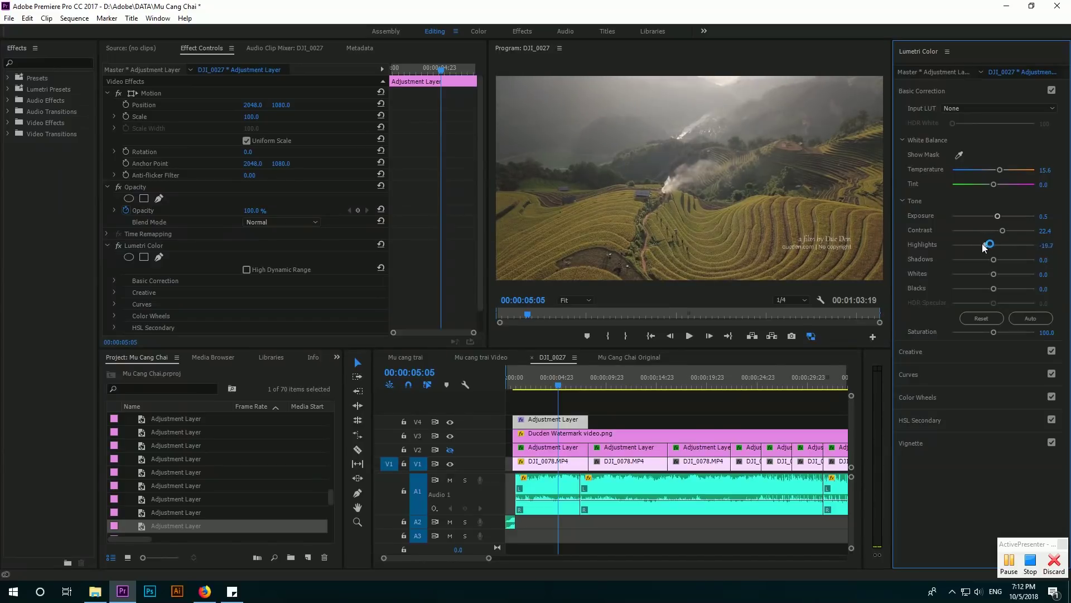
pyautogui.moveTo(982, 244)
pyautogui.mouseDown()
pyautogui.moveTo(1003, 246)
pyautogui.moveTo(984, 248)
pyautogui.moveTo(1000, 246)
pyautogui.moveTo(987, 260)
pyautogui.moveTo(1001, 286)
pyautogui.mouseUp()
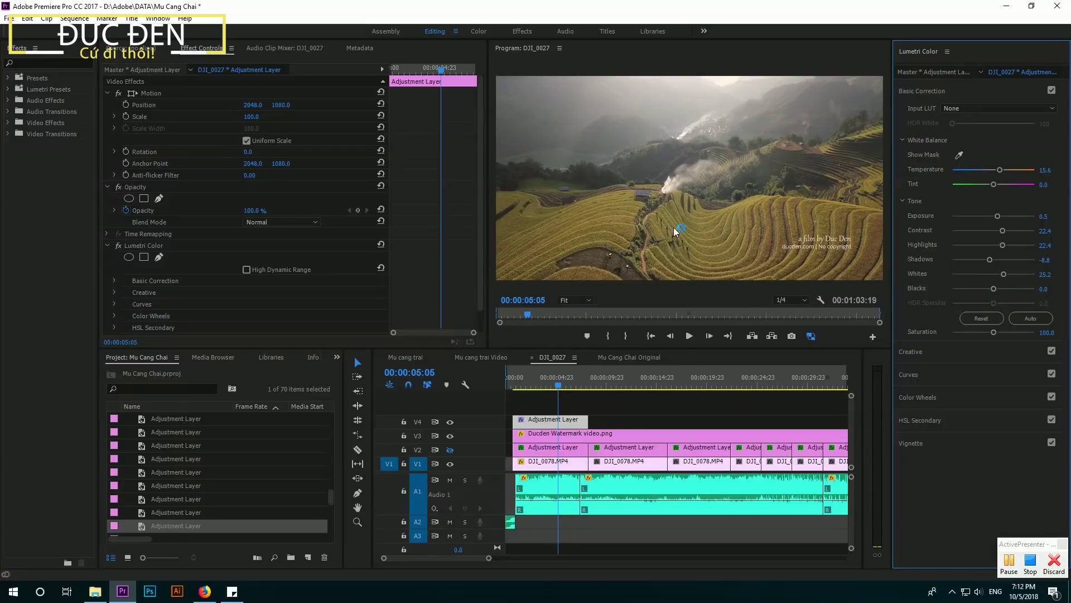
pyautogui.moveTo(993, 288); pyautogui.dragTo(996, 288)
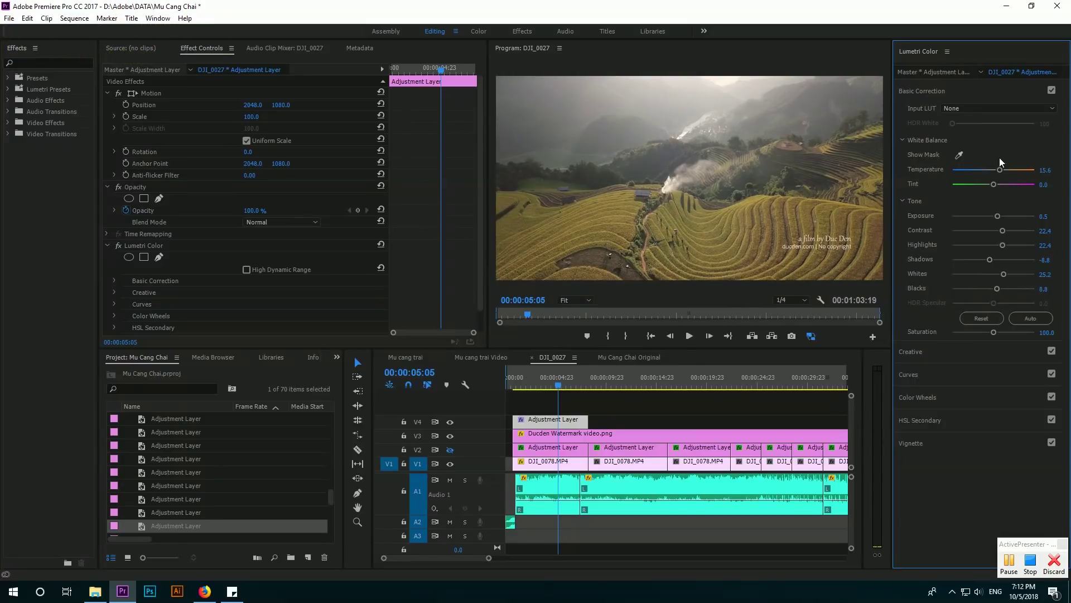
# Open Lumetri Curves, save the project, and pull the blue curve down in the midtones.
pyautogui.click(957, 373)
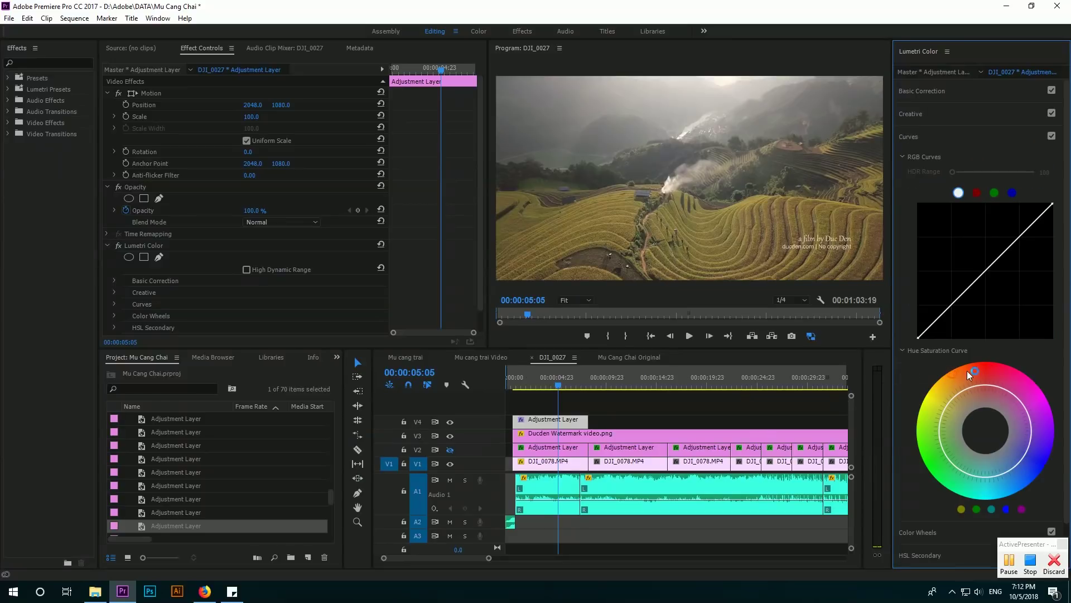
pyautogui.click(1014, 193)
pyautogui.hotkey('ctrl', 's')
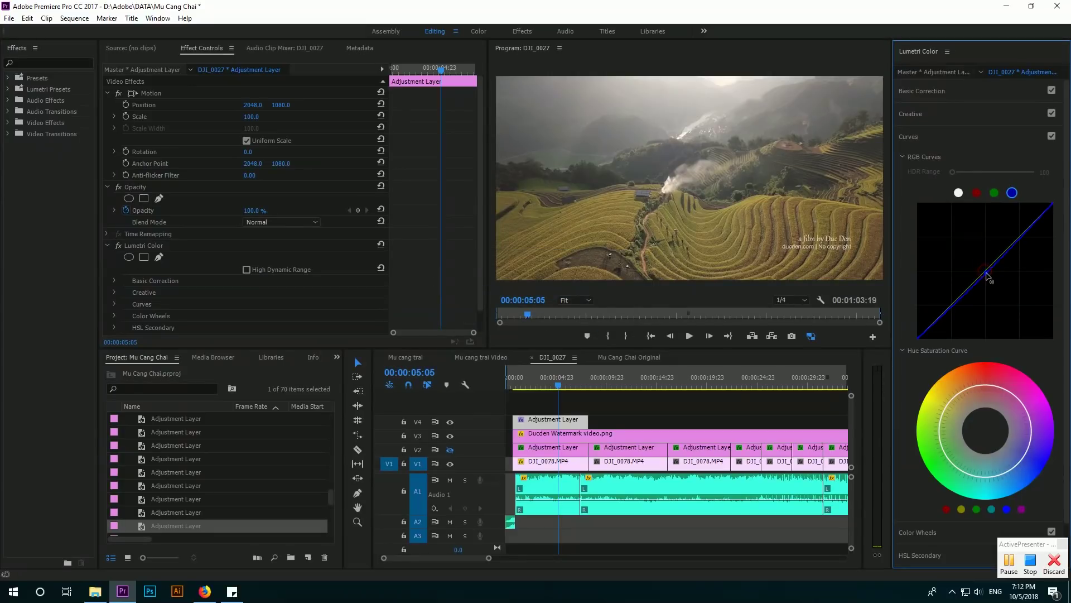
pyautogui.moveTo(986, 273); pyautogui.dragTo(992, 281)
# Lift the green RGB curve to brighten the image, then select the red channel.
pyautogui.click(996, 193)
pyautogui.moveTo(984, 271); pyautogui.dragTo(986, 279)
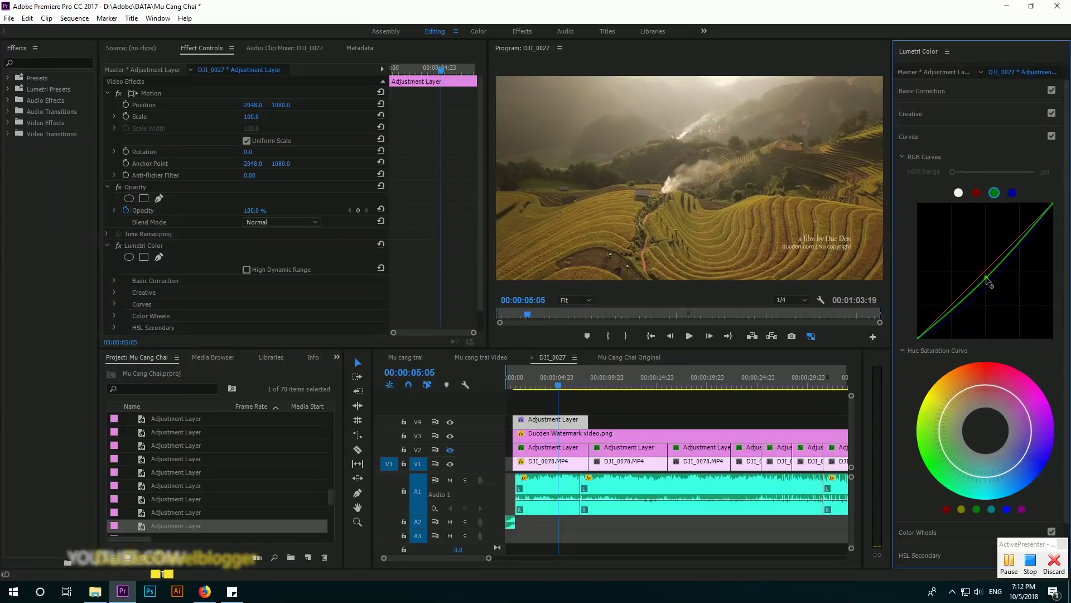
pyautogui.keyDown('ctrl'); pyautogui.click(985, 278); pyautogui.keyUp('ctrl')
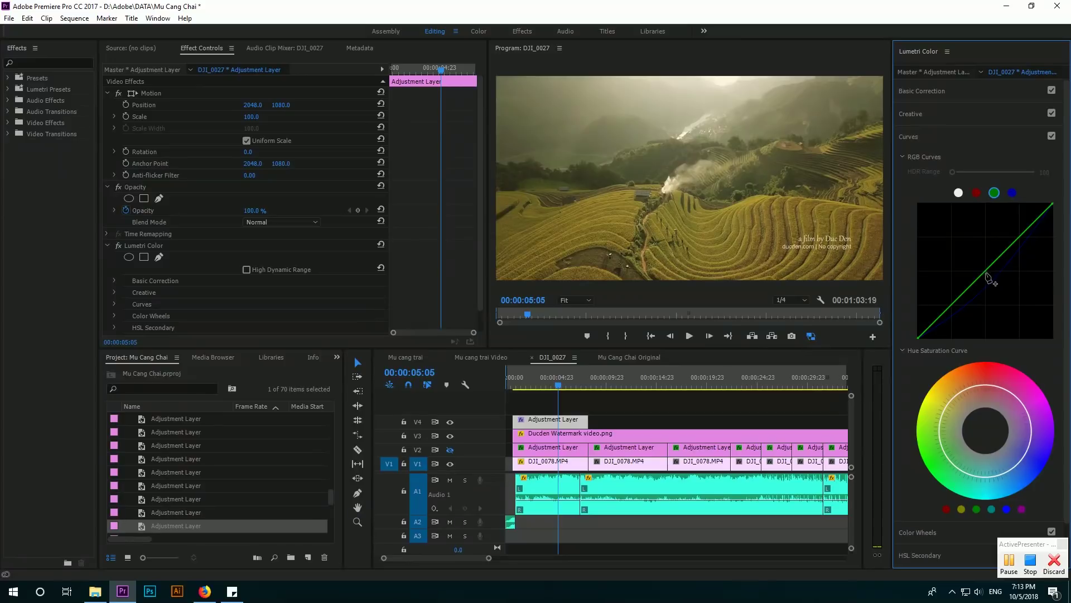
pyautogui.moveTo(983, 274); pyautogui.dragTo(983, 265)
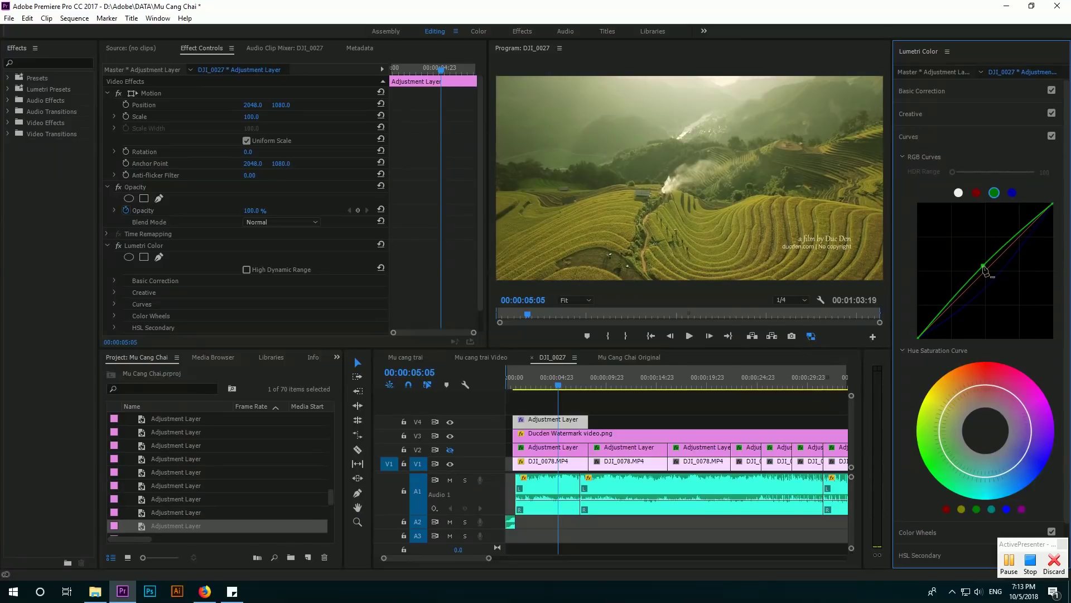
pyautogui.click(976, 193)
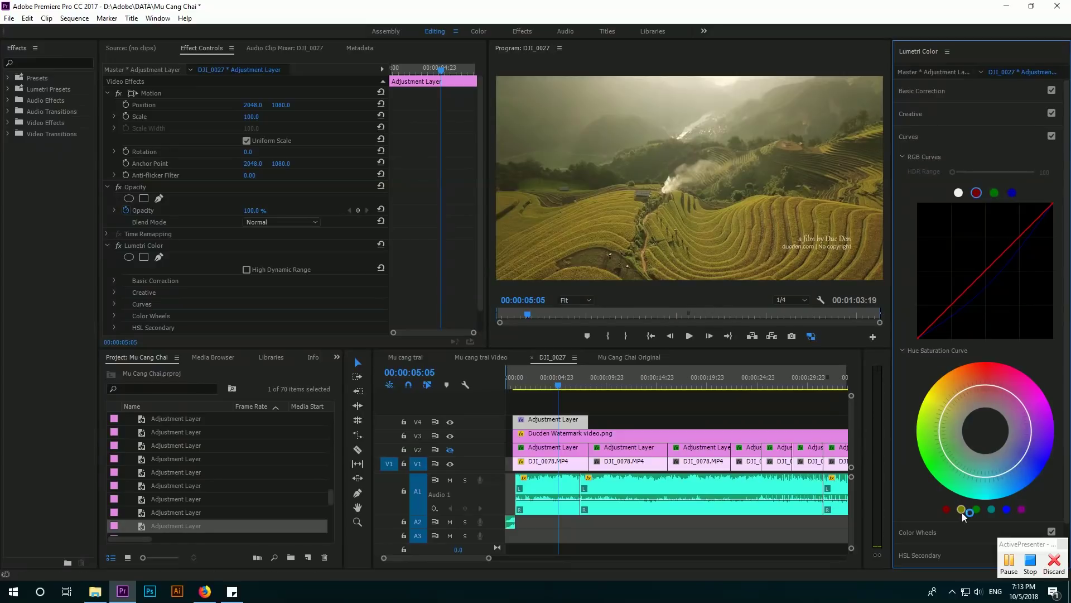
# Add a hue-saturation curve point to boost one hue range, and straighten the blue curve.
pyautogui.click(942, 403)
pyautogui.moveTo(954, 396); pyautogui.dragTo(954, 388)
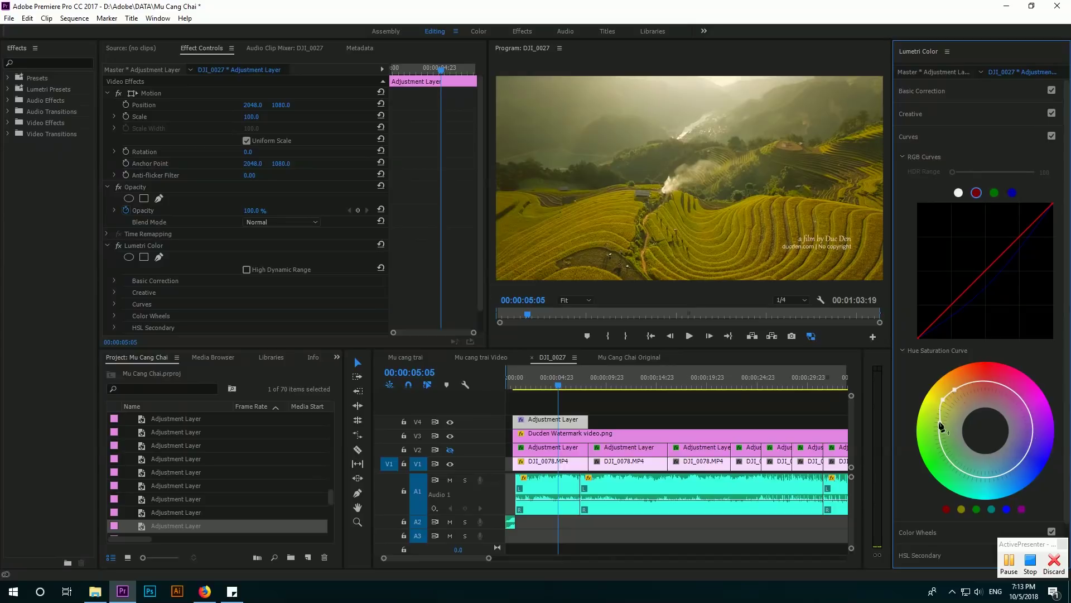
pyautogui.moveTo(939, 423); pyautogui.dragTo(935, 422)
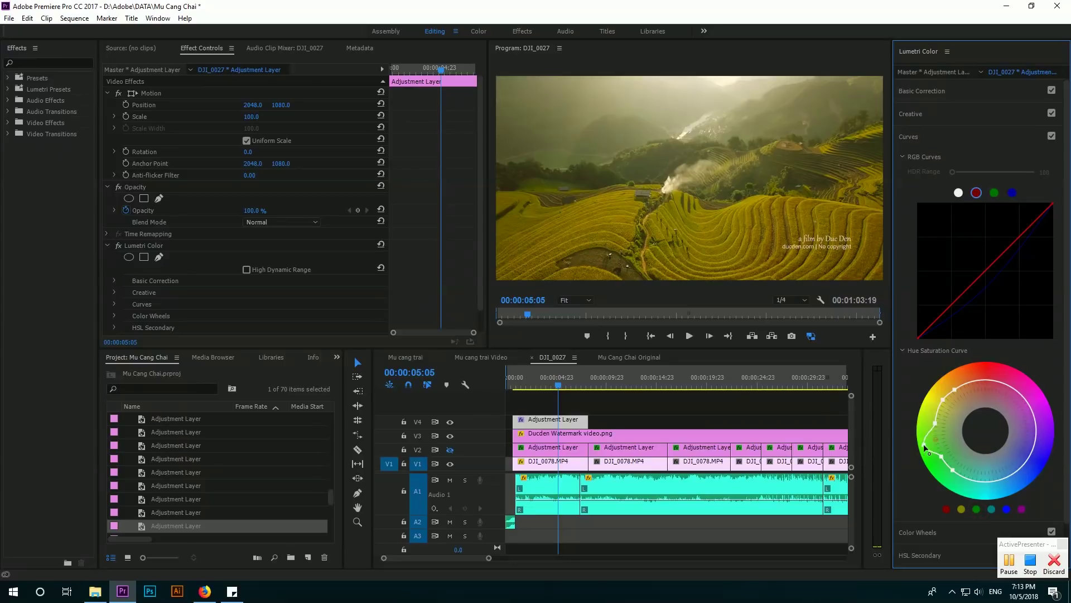
pyautogui.moveTo(965, 444); pyautogui.dragTo(922, 439)
pyautogui.hotkey('ctrl', 'z')
pyautogui.hotkey('ctrl', 'z')
pyautogui.hotkey('ctrl', 'z')
pyautogui.hotkey('ctrl', 'z')
pyautogui.moveTo(992, 282); pyautogui.dragTo(989, 278)
# Refine the hue-saturation curve with another point, lowering that hue's saturation.
pyautogui.moveTo(956, 389); pyautogui.dragTo(955, 384)
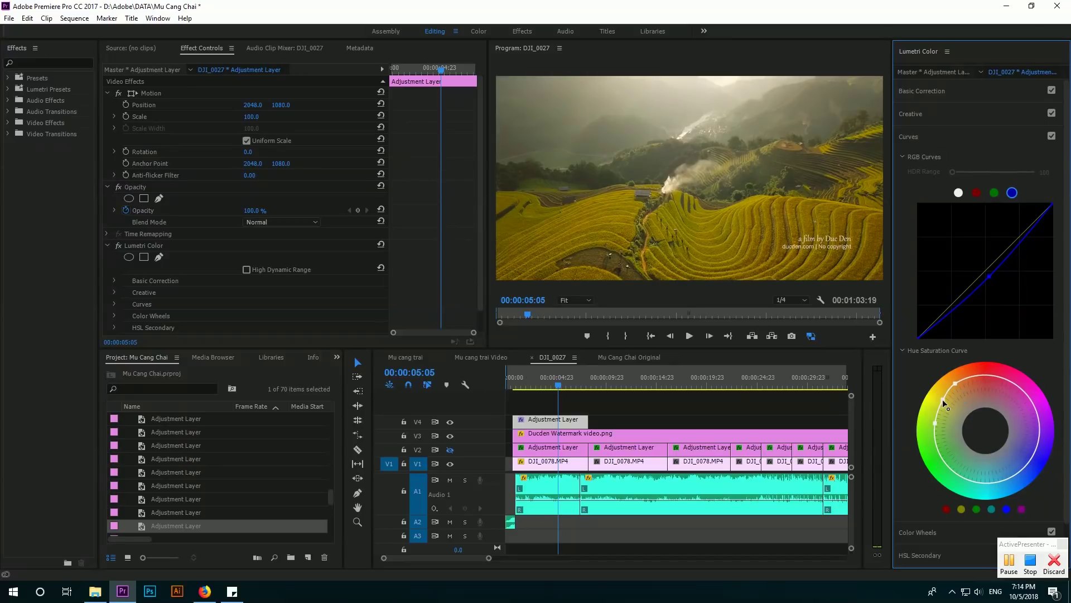
pyautogui.moveTo(941, 400); pyautogui.dragTo(939, 392)
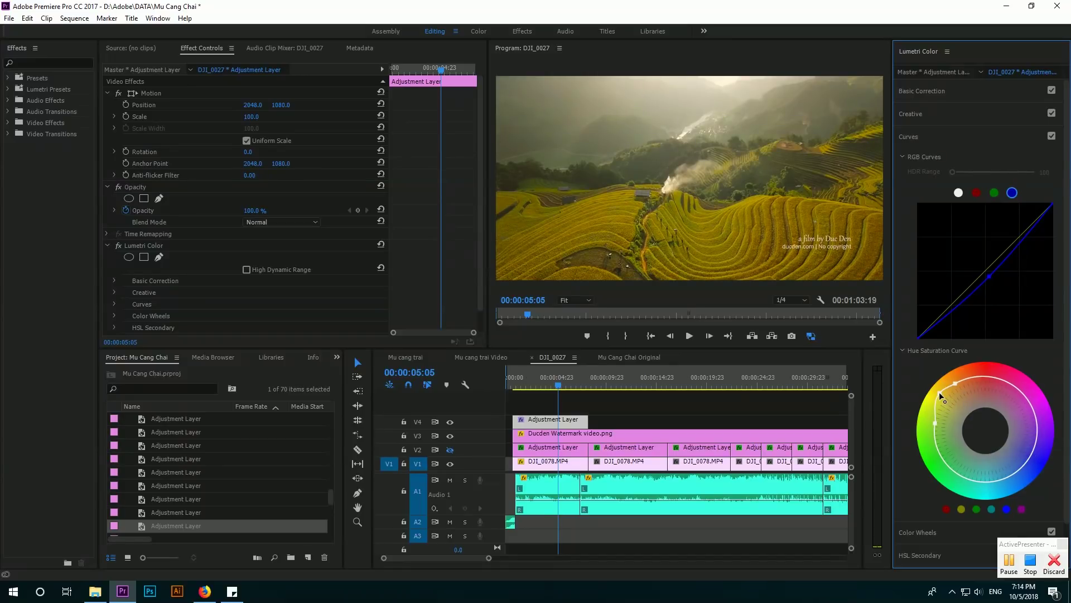
pyautogui.click(944, 388)
pyautogui.moveTo(944, 388)
pyautogui.mouseDown()
pyautogui.moveTo(930, 392)
pyautogui.moveTo(932, 409)
pyautogui.moveTo(932, 386)
pyautogui.mouseUp()
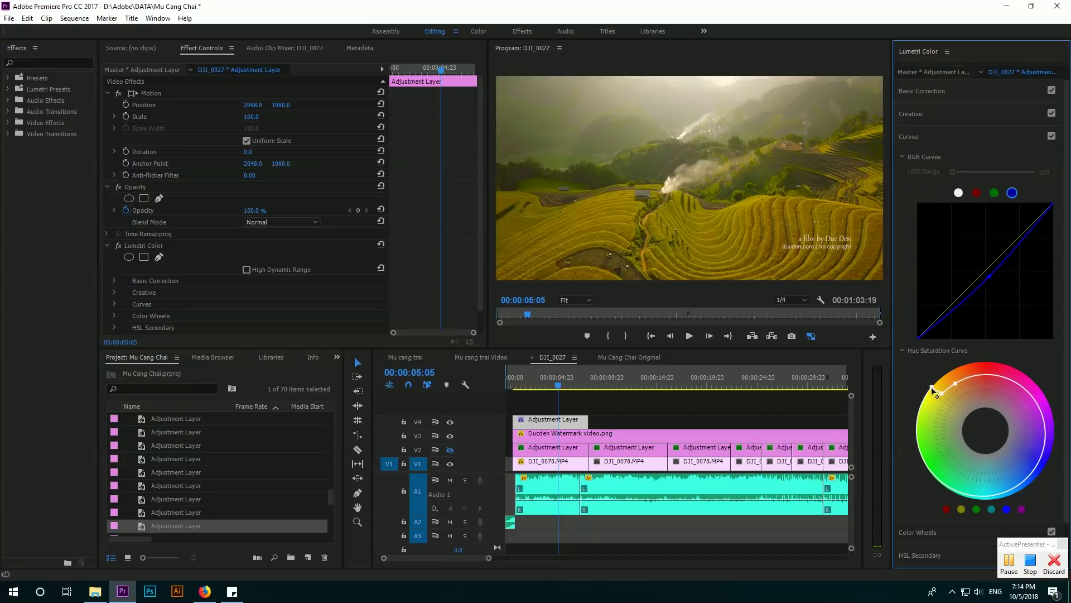
pyautogui.moveTo(933, 387); pyautogui.dragTo(935, 407)
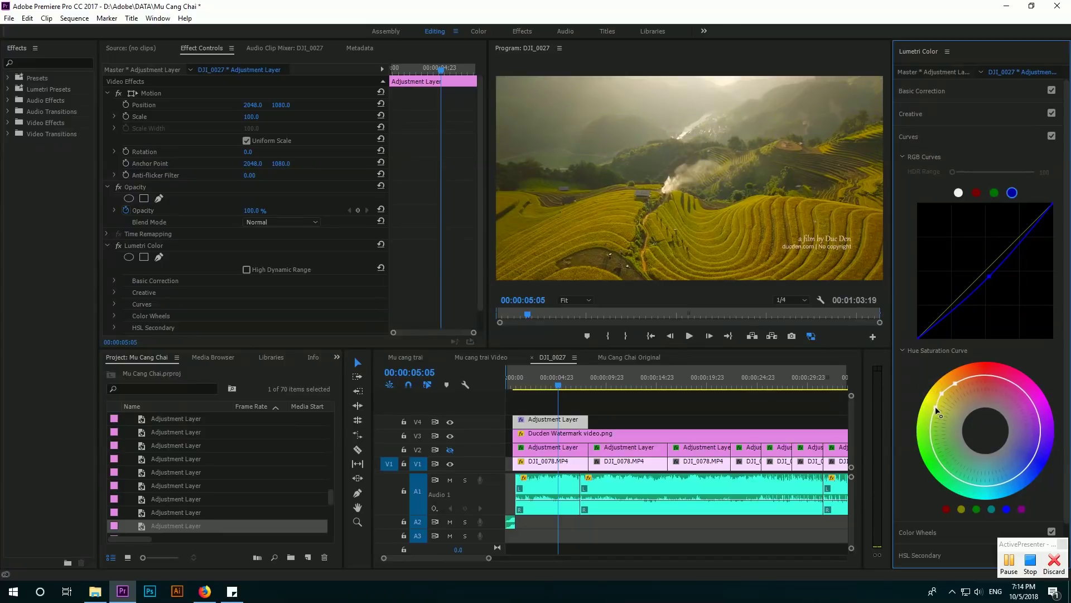
pyautogui.click(980, 95)
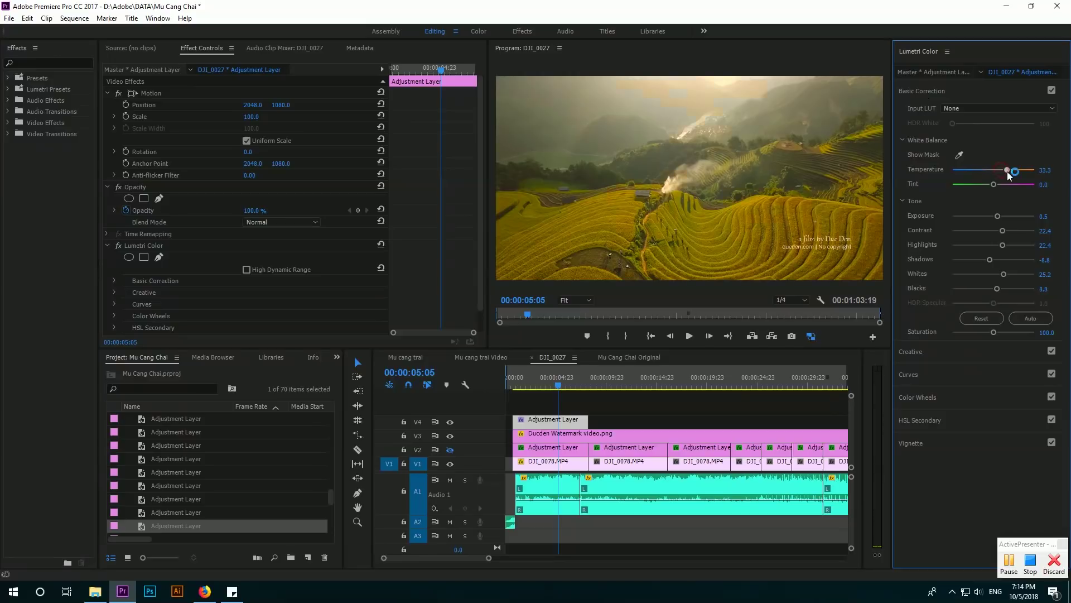
# Compare the V2 and V4 grades by toggling track outputs, then raise Exposure.
pyautogui.click(450, 421)
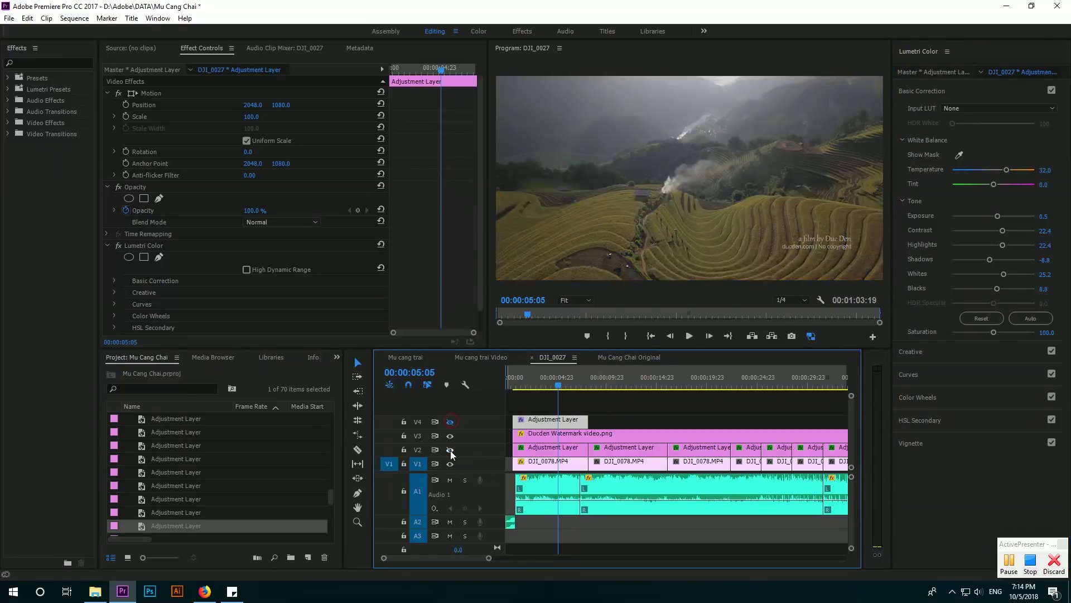
pyautogui.click(450, 449)
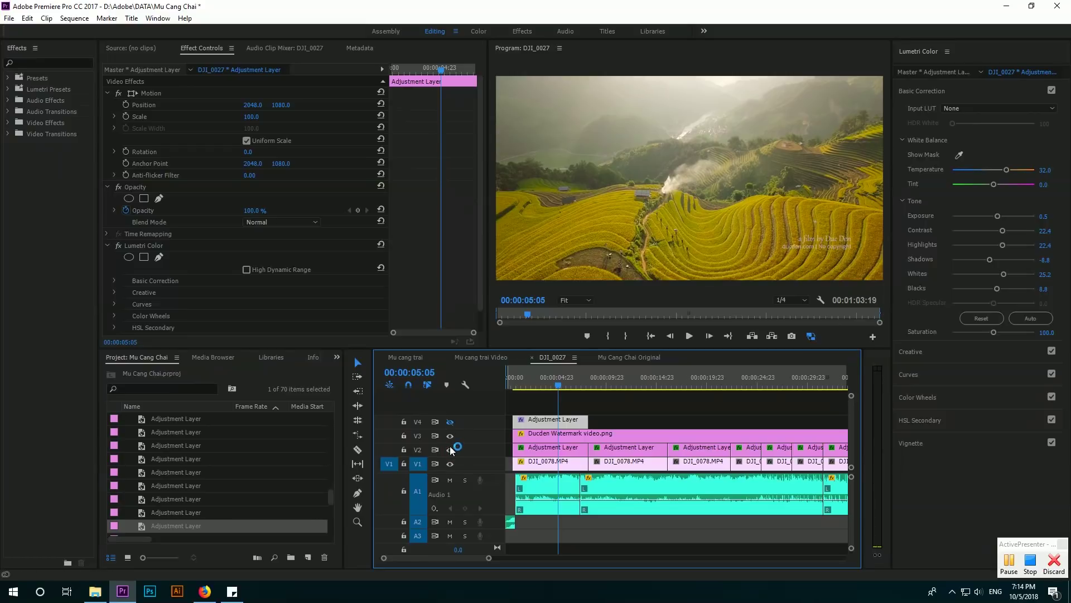
pyautogui.click(450, 449)
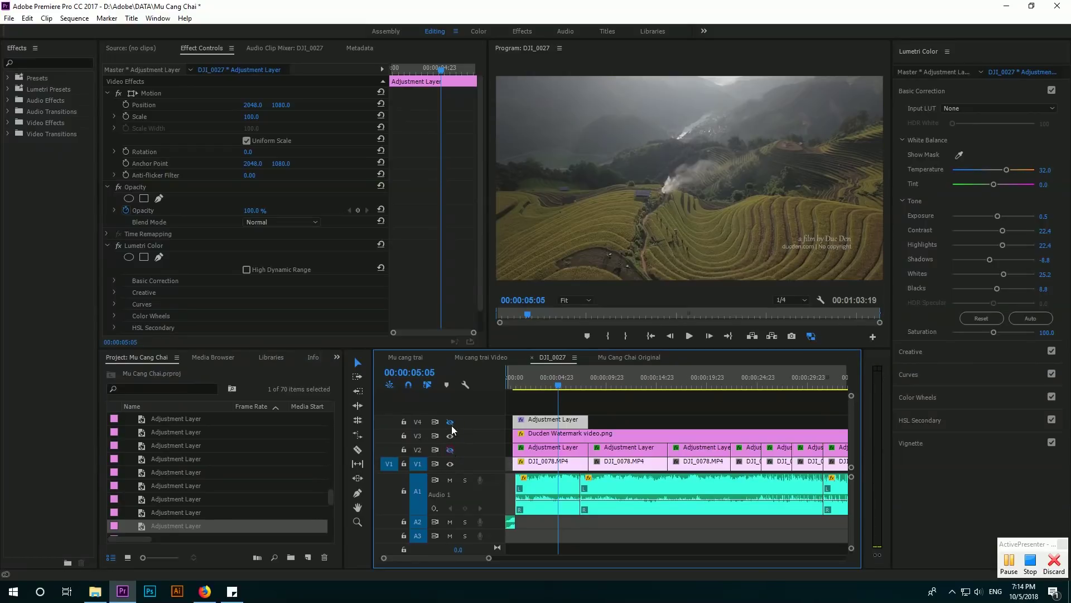
pyautogui.click(450, 422)
pyautogui.click(450, 422)
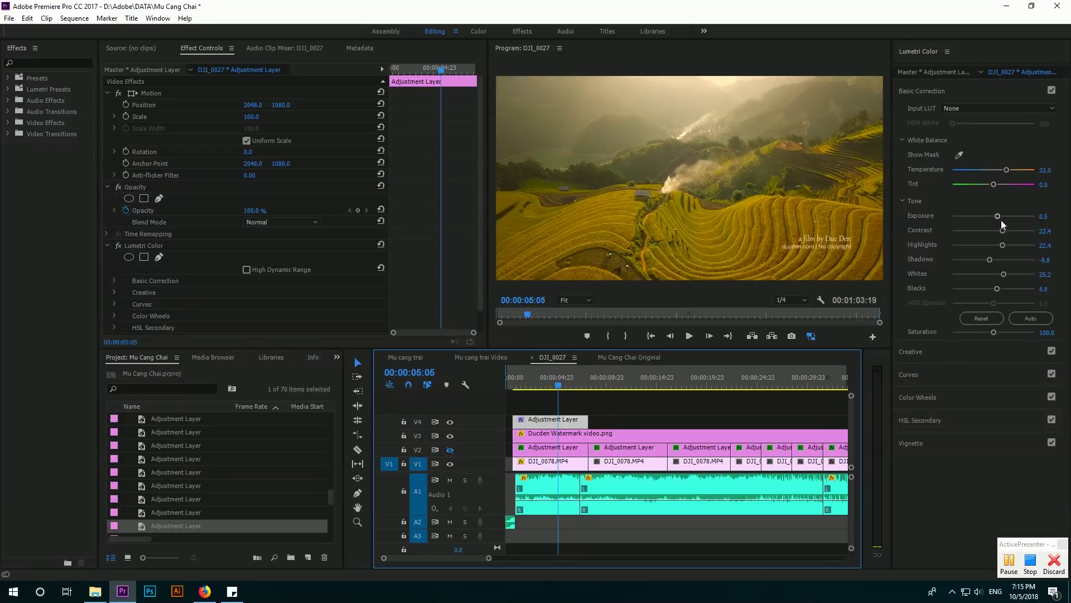
pyautogui.moveTo(999, 219); pyautogui.dragTo(1003, 220)
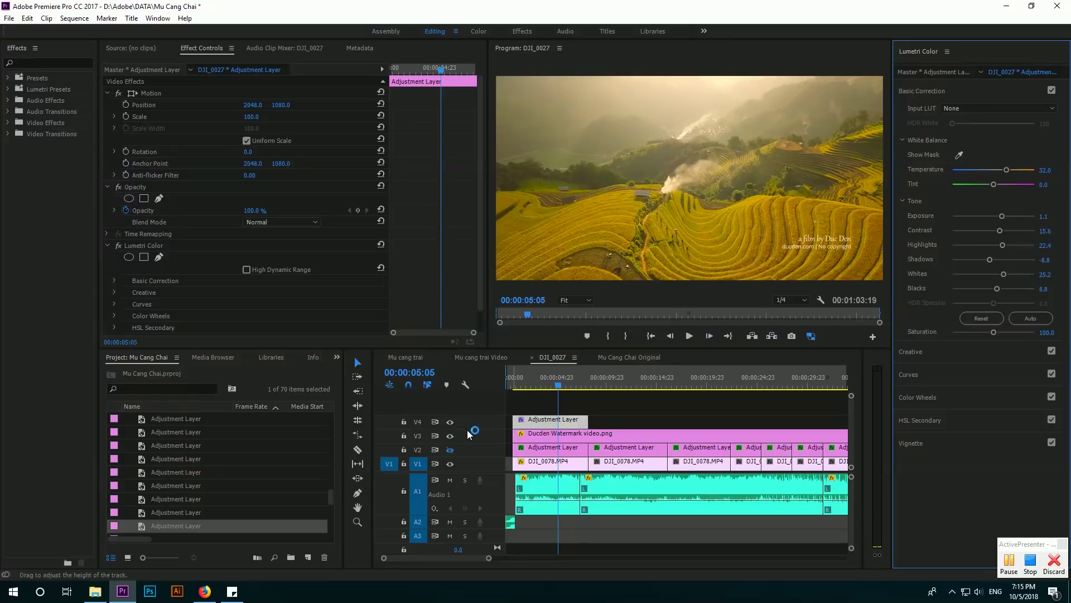
# Compare the two grade layers again and cool Temperature from 32.0 to 26.8.
pyautogui.click(449, 422)
pyautogui.click(447, 450)
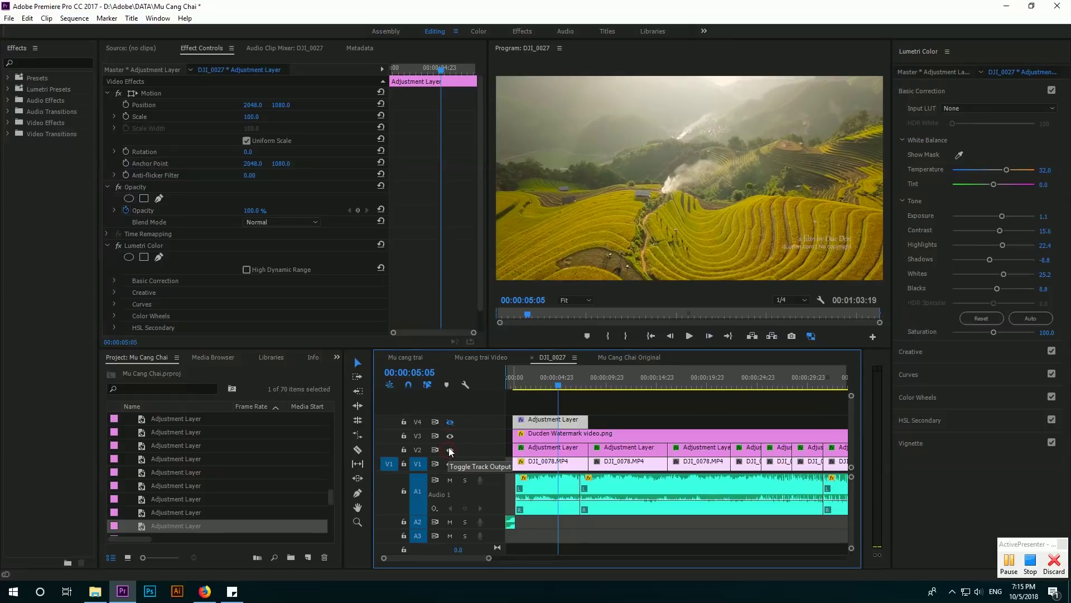
pyautogui.click(450, 422)
pyautogui.click(450, 421)
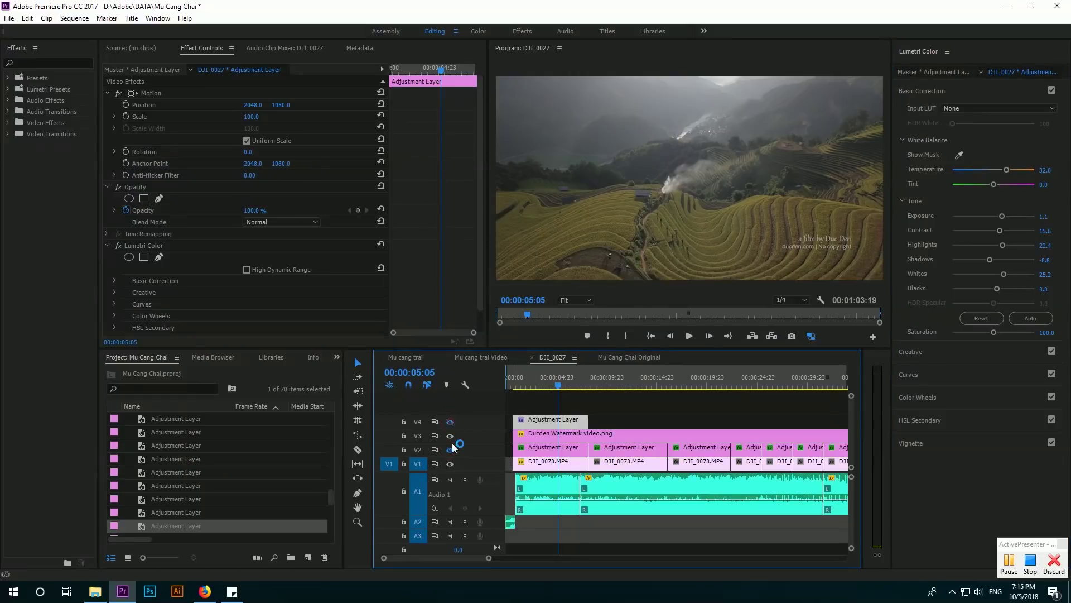
pyautogui.click(450, 450)
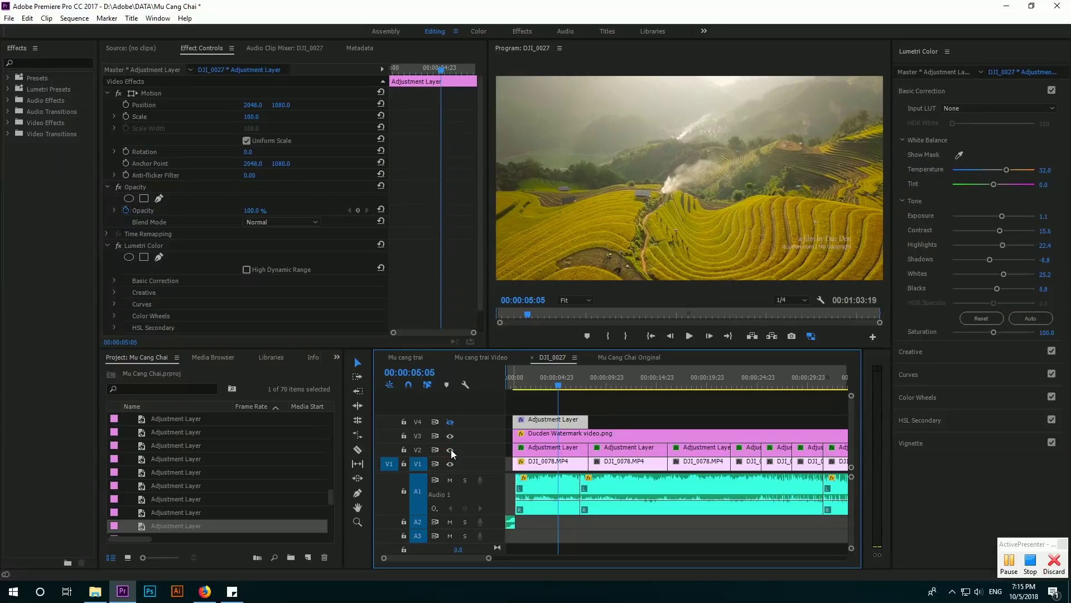
pyautogui.click(451, 449)
pyautogui.click(451, 423)
pyautogui.moveTo(1010, 169); pyautogui.dragTo(1003, 171)
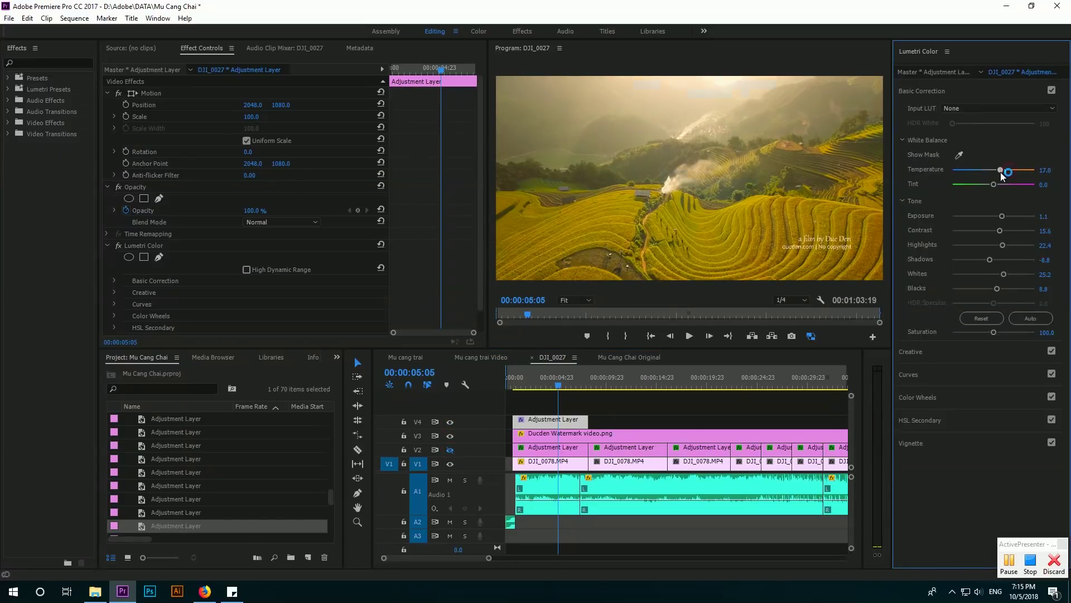
# Tweak the hue-saturation curve point in the Curves section.
pyautogui.click(967, 373)
pyautogui.click(947, 384)
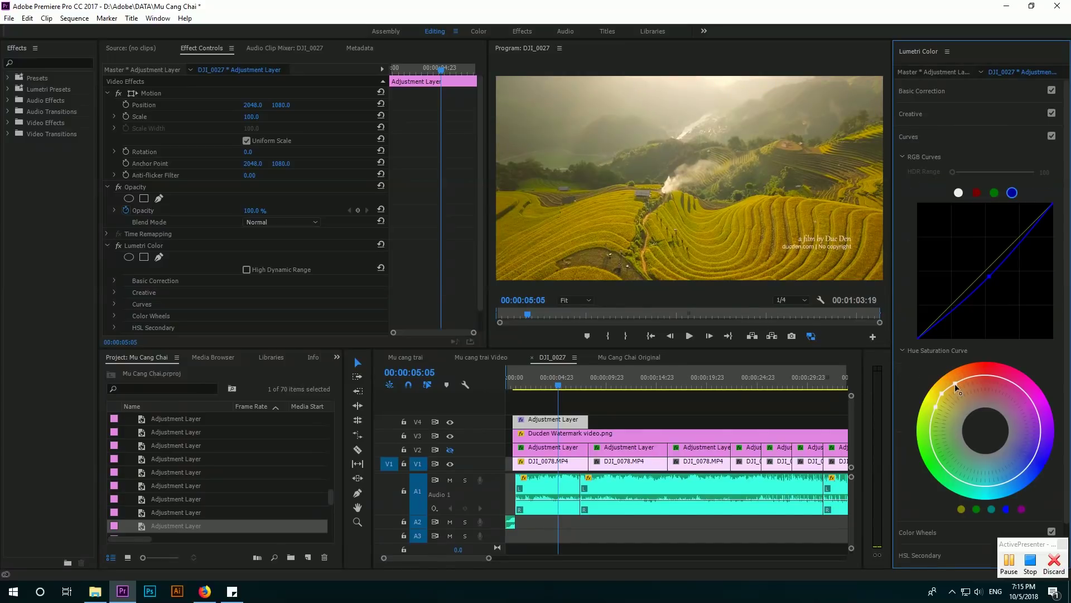
pyautogui.moveTo(956, 383); pyautogui.dragTo(951, 374)
pyautogui.click(966, 89)
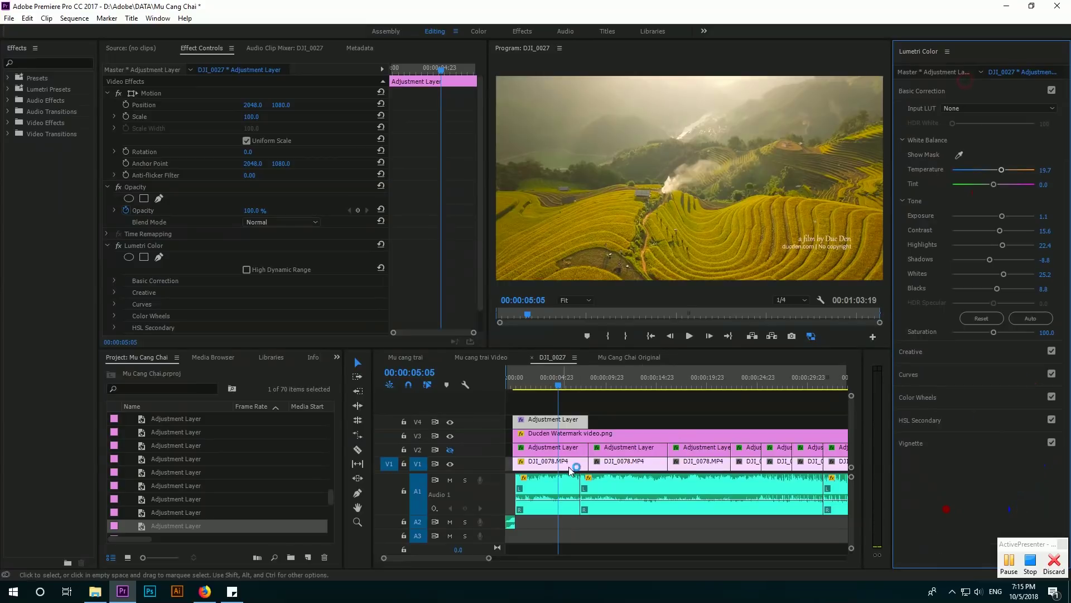
# Compare with only the lower grade layer visible and select the V2 adjustment layer.
pyautogui.click(449, 422)
pyautogui.click(451, 451)
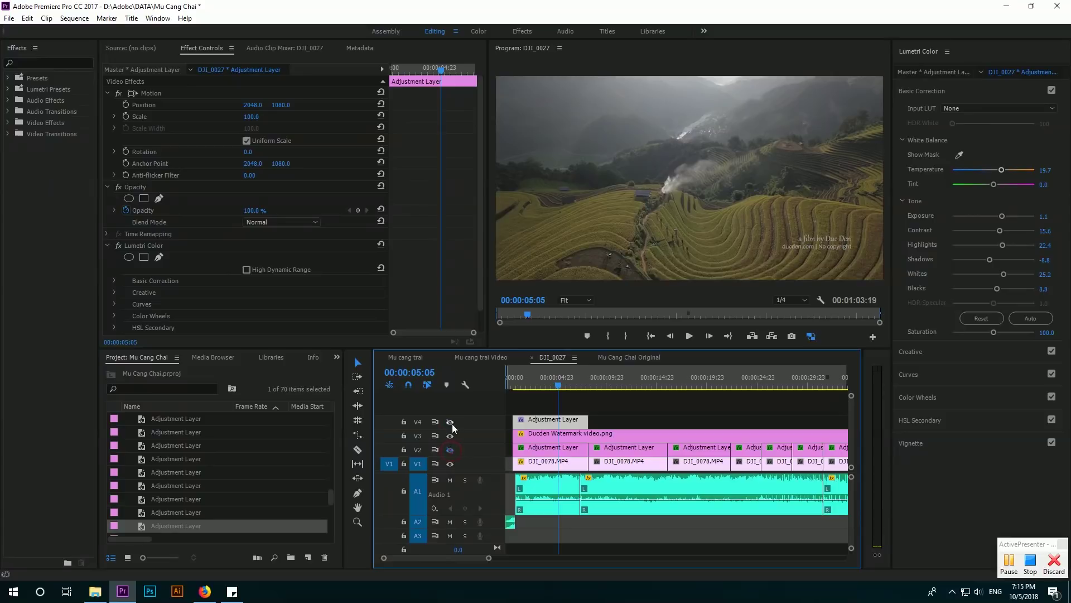
pyautogui.click(451, 422)
pyautogui.click(450, 422)
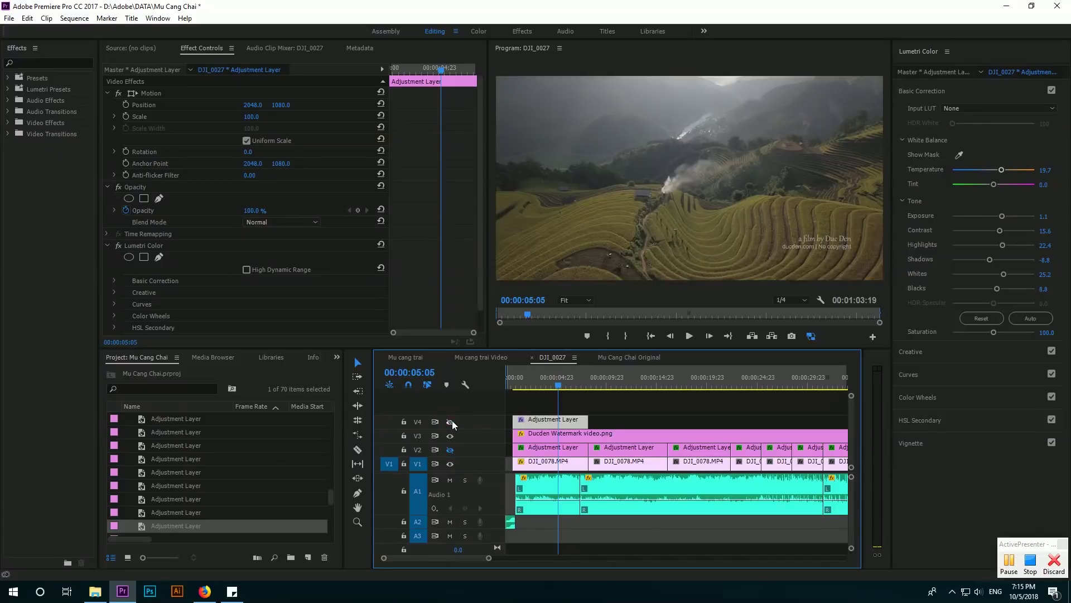
pyautogui.click(450, 450)
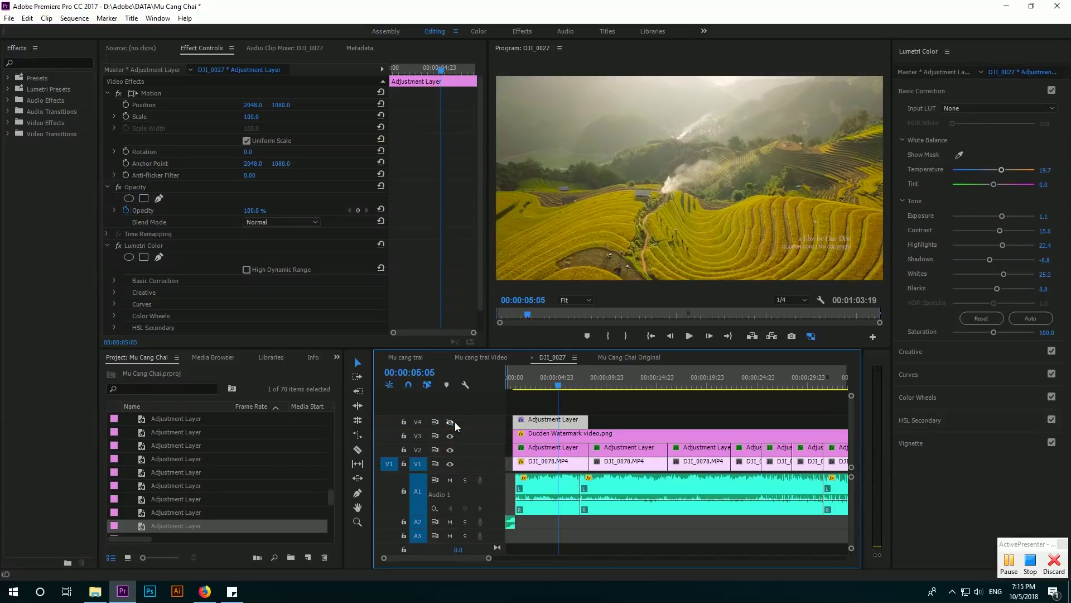
pyautogui.click(558, 447)
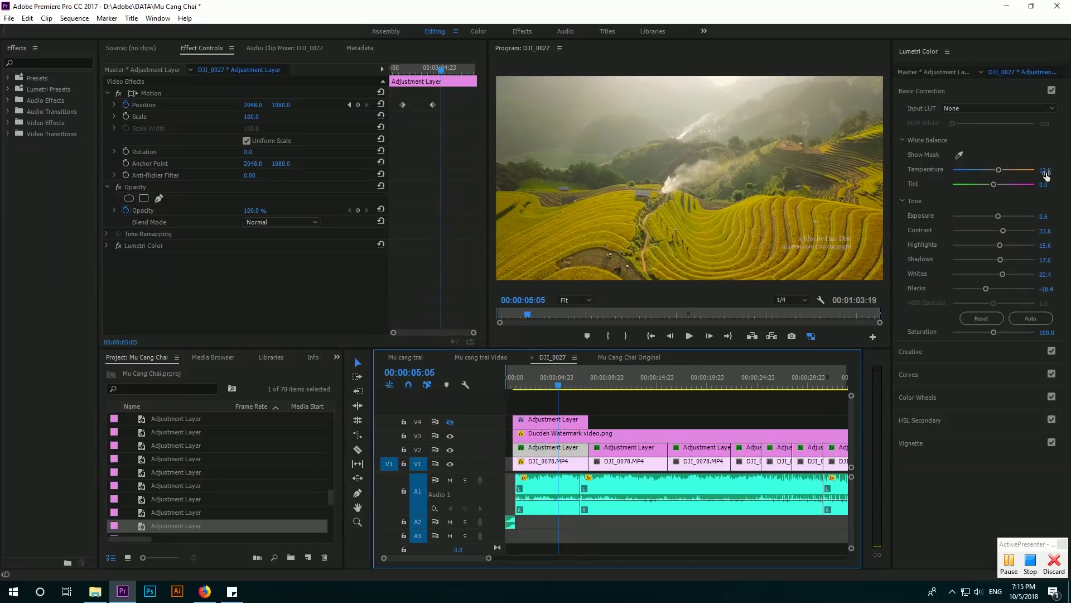
# Inspect the settings of both adjustment layers and DJI_0078, checking V2's green and blue curves.
pyautogui.click(538, 423)
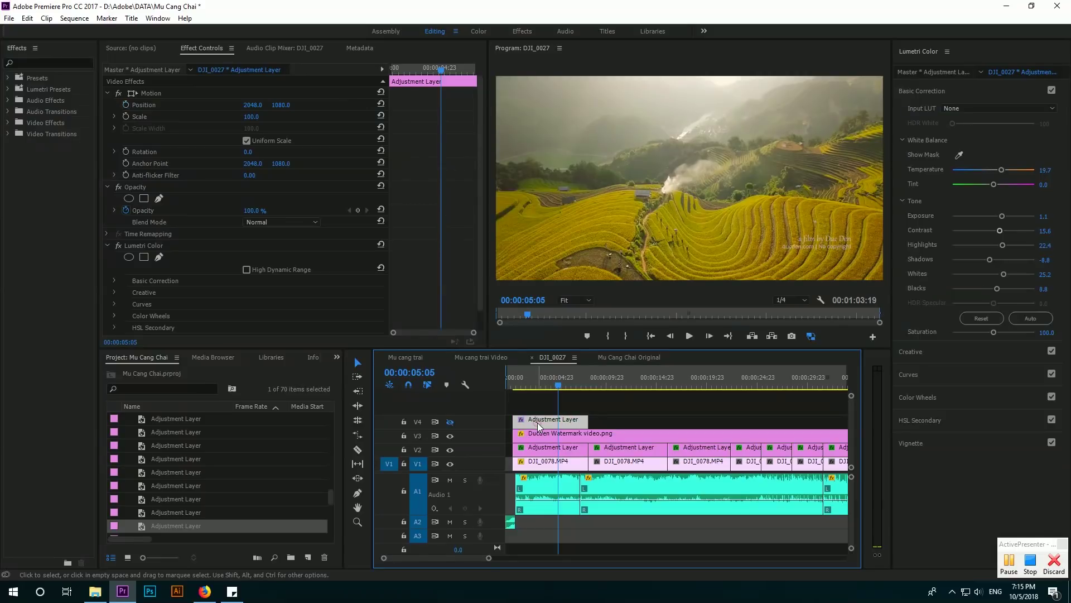
pyautogui.click(565, 463)
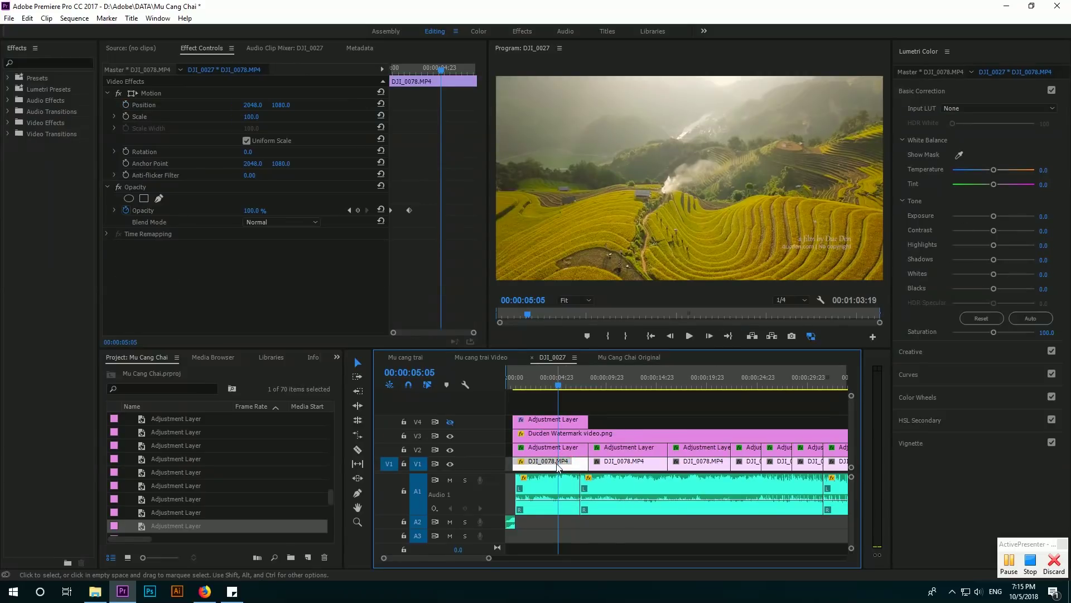
pyautogui.click(558, 452)
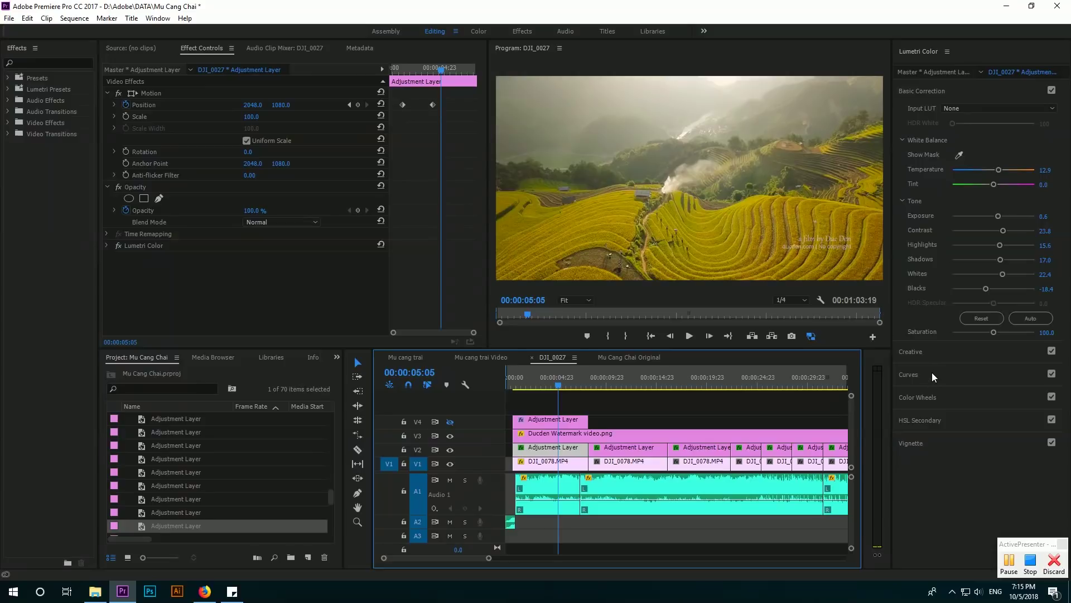
pyautogui.click(561, 422)
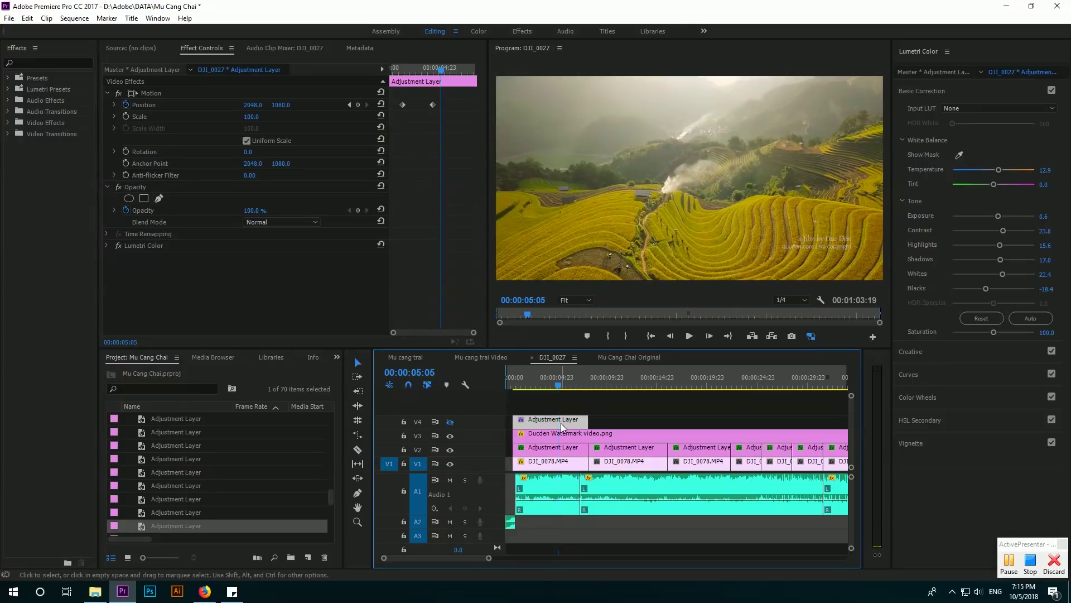
pyautogui.click(952, 377)
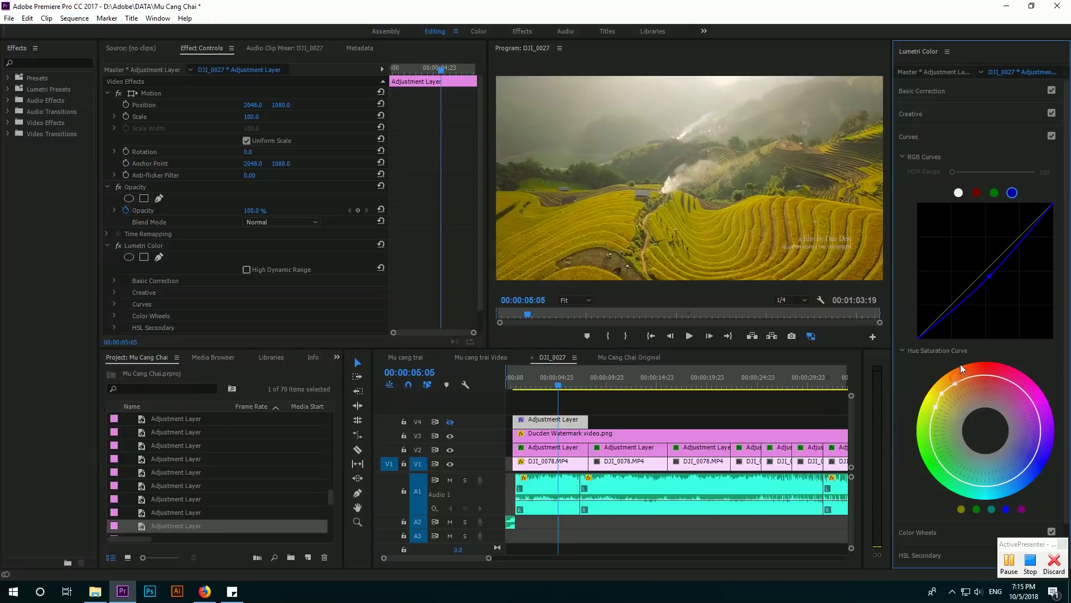
pyautogui.click(565, 449)
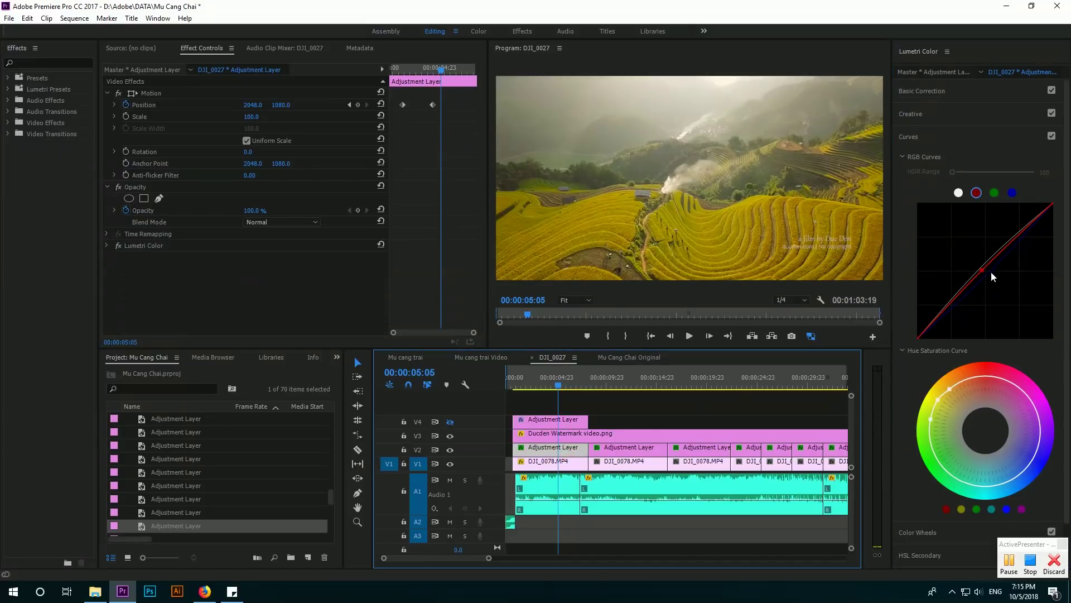
pyautogui.click(993, 193)
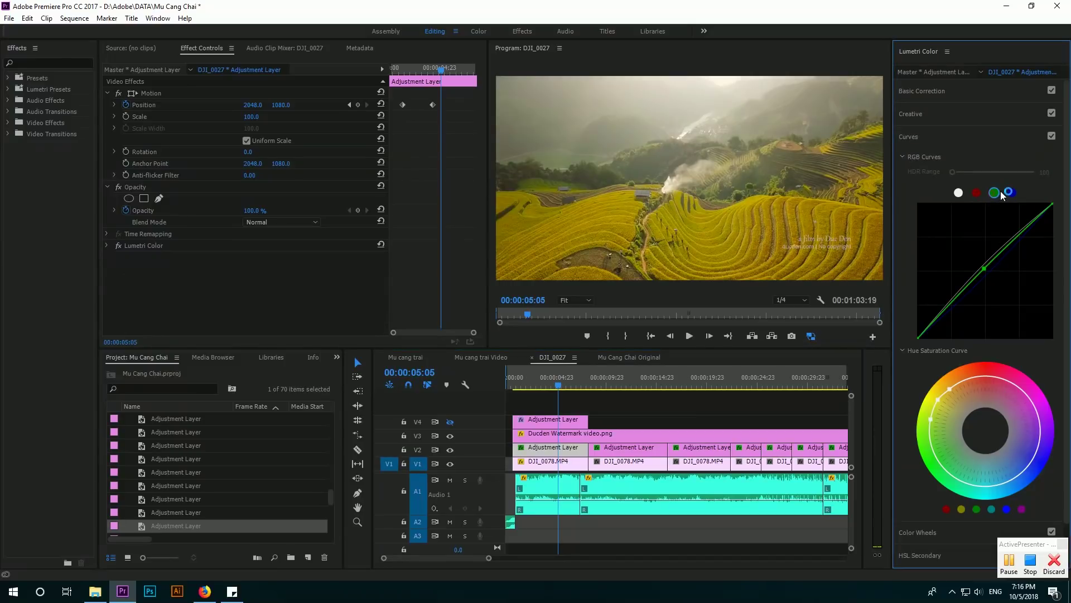
pyautogui.click(1012, 193)
# Remove the V4 layer's red curve point so it's straight, then preview the graded opening shots.
pyautogui.click(569, 423)
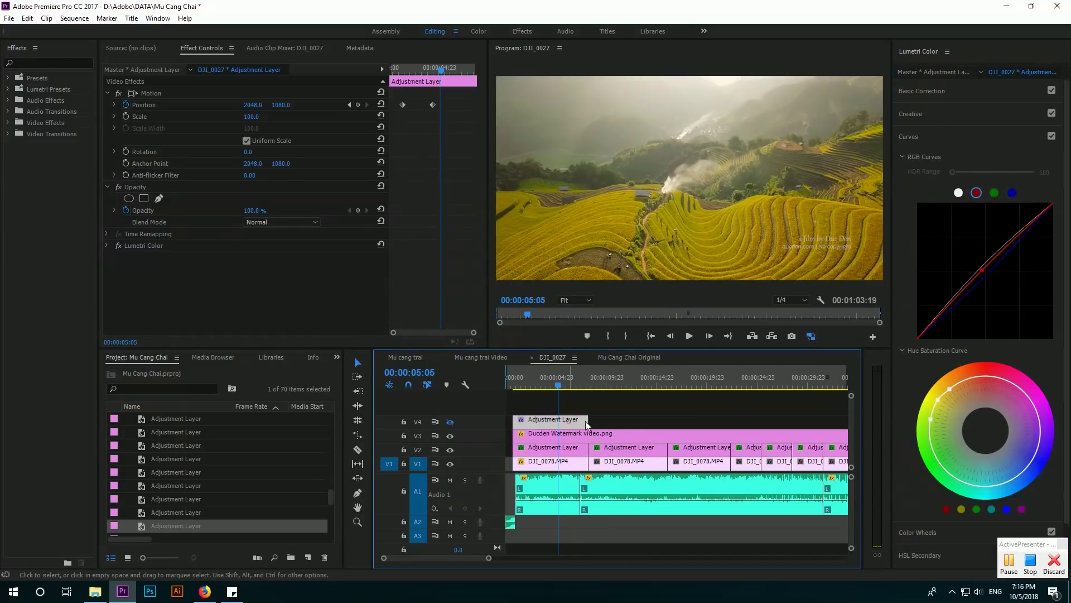
pyautogui.click(977, 193)
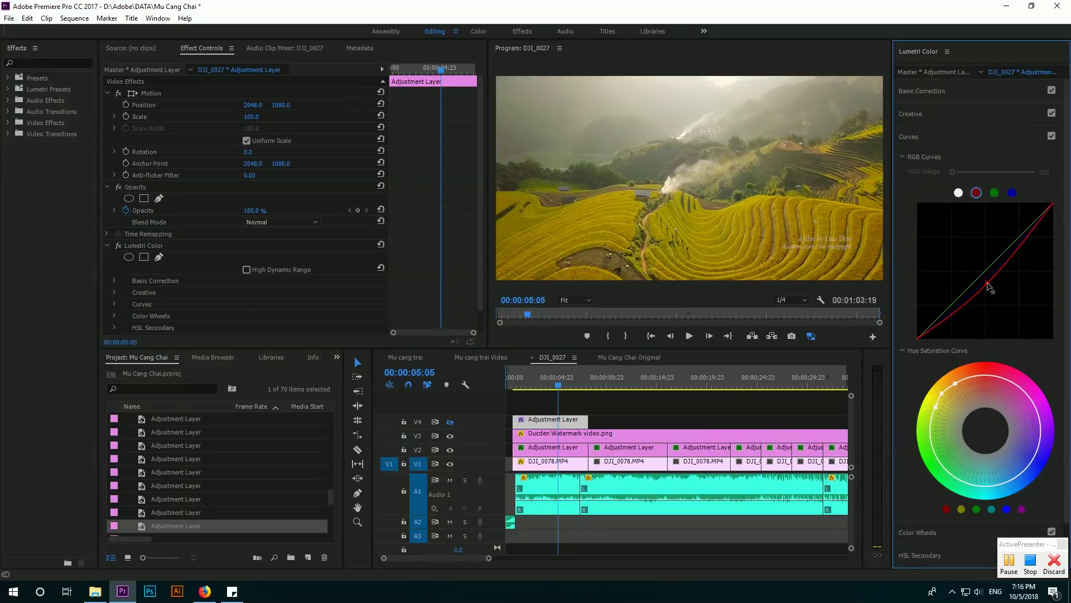
pyautogui.keyDown('ctrl'); pyautogui.click(982, 273); pyautogui.keyUp('ctrl')
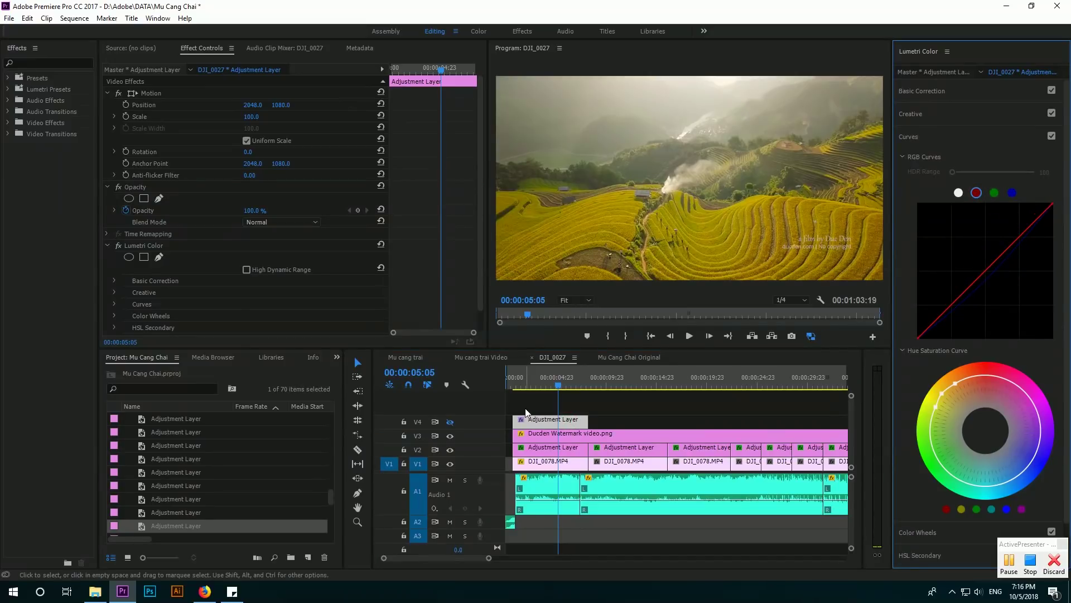
pyautogui.click(451, 450)
pyautogui.click(450, 421)
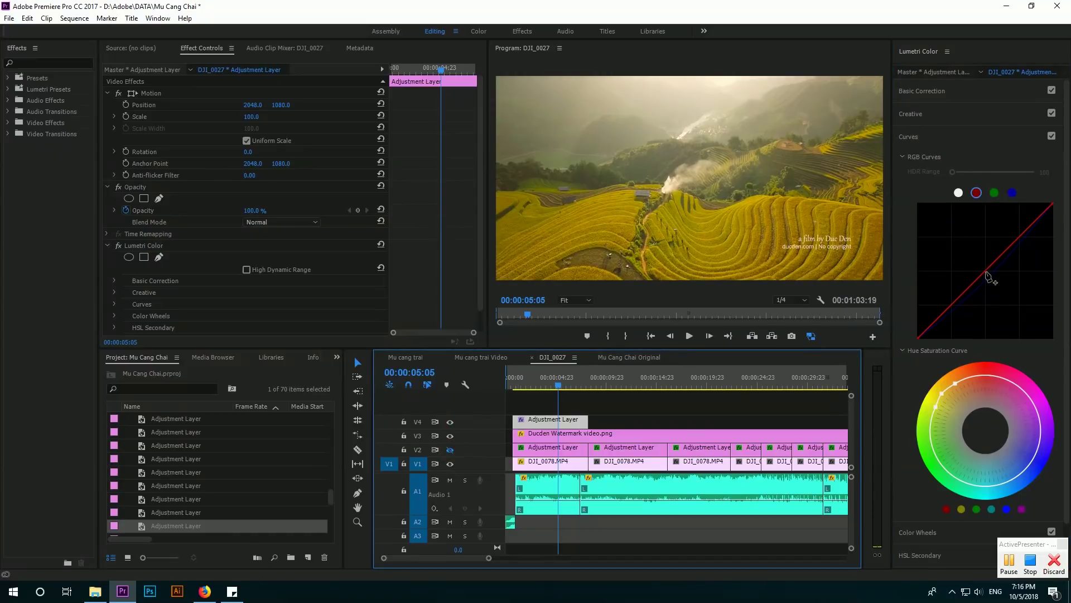
pyautogui.click(988, 277)
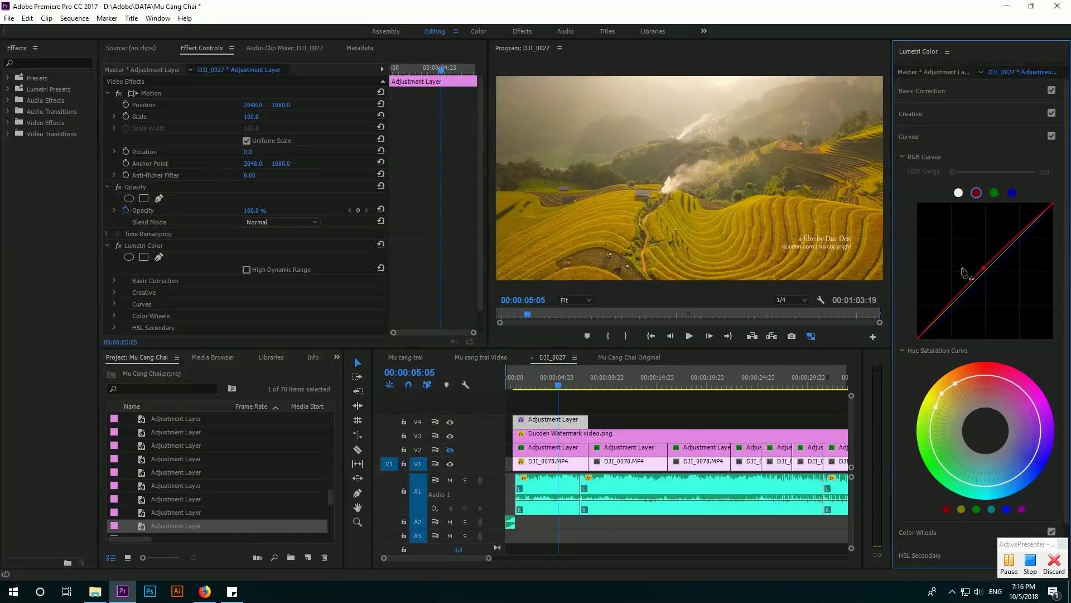
pyautogui.hotkey('ctrl', 'z')
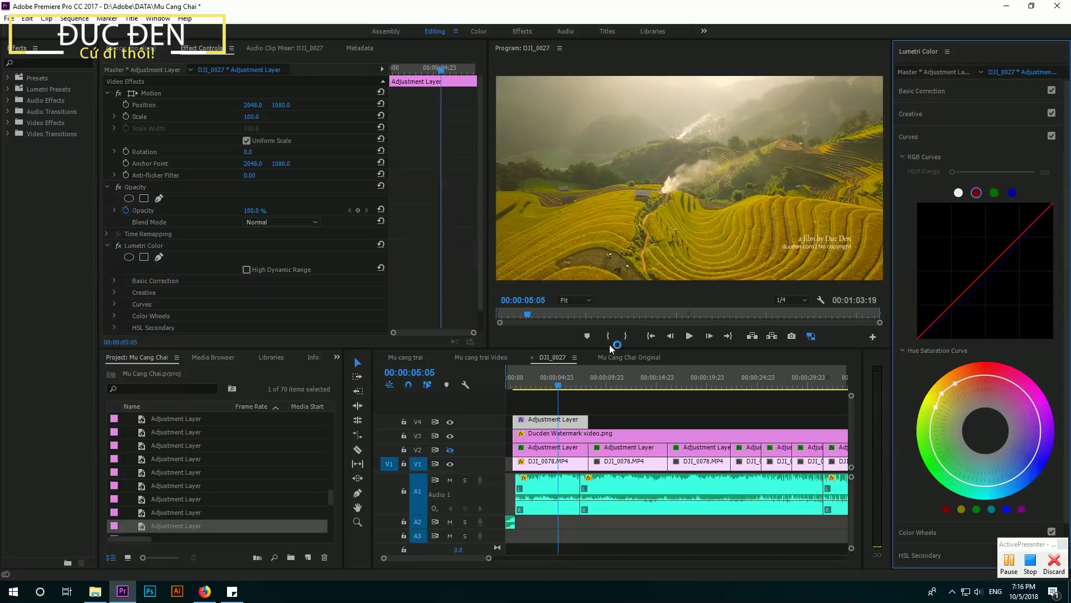
pyautogui.moveTo(531, 385); pyautogui.dragTo(630, 396)
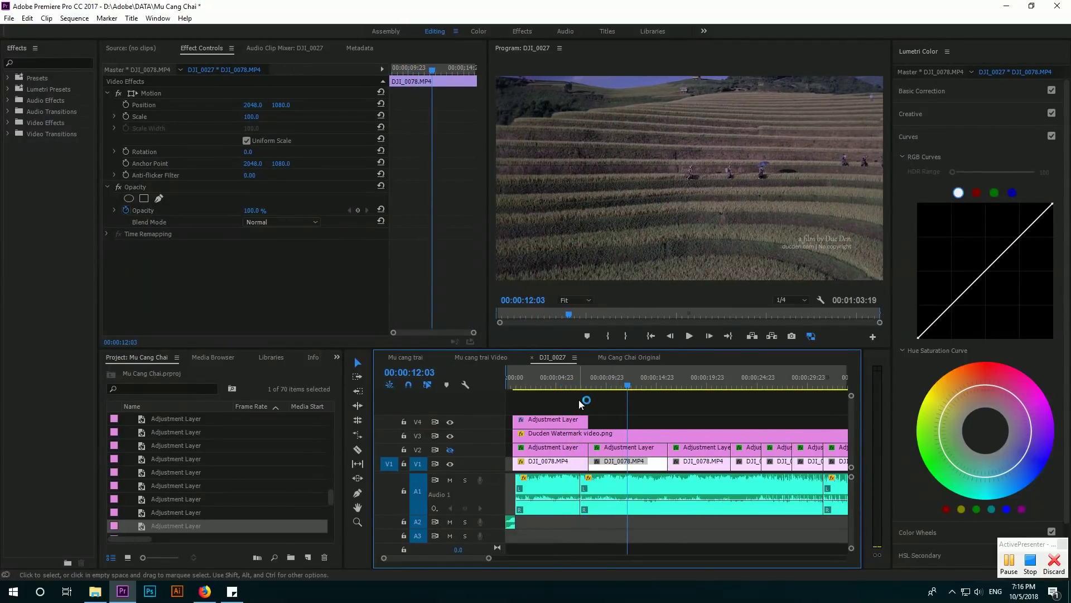
# Extend the V4 adjustment layer's out point across the DJI_0078 terrace shot, then trim its end.
pyautogui.click(547, 378)
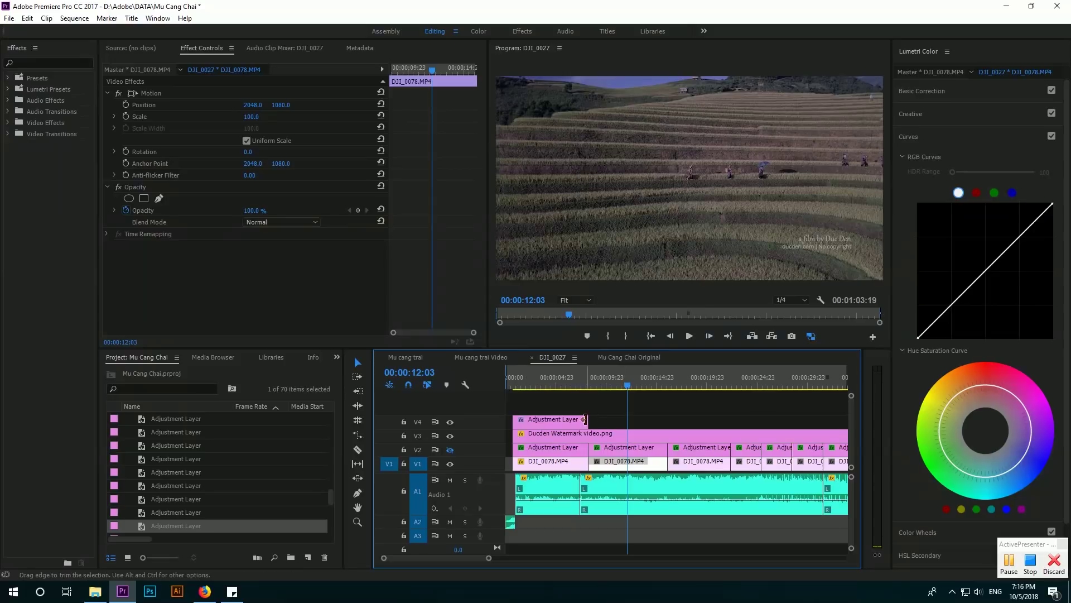
pyautogui.moveTo(588, 419); pyautogui.dragTo(667, 422)
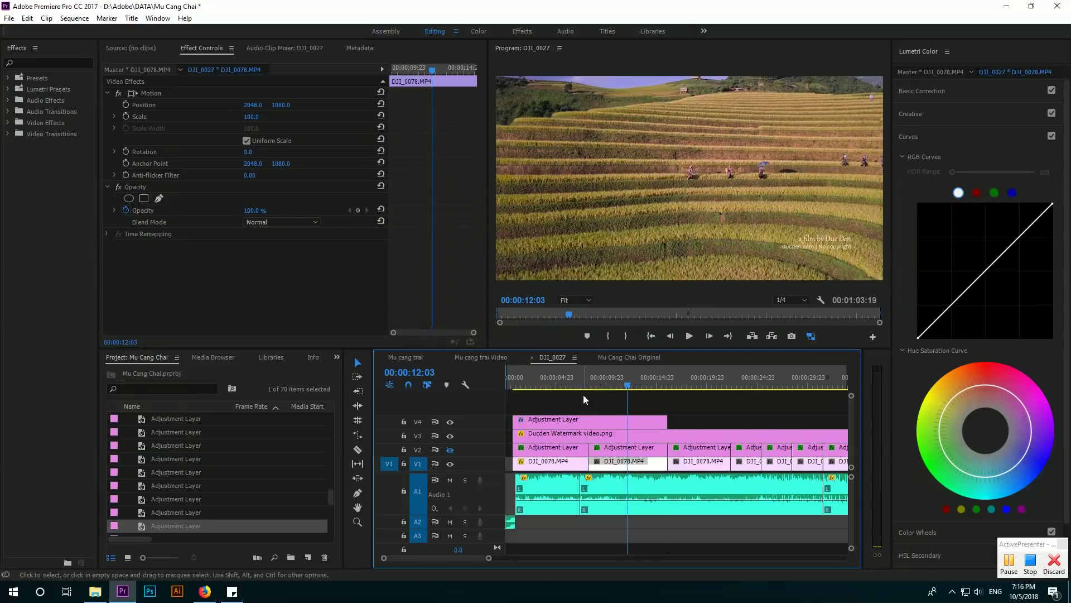
pyautogui.moveTo(628, 385); pyautogui.dragTo(637, 387)
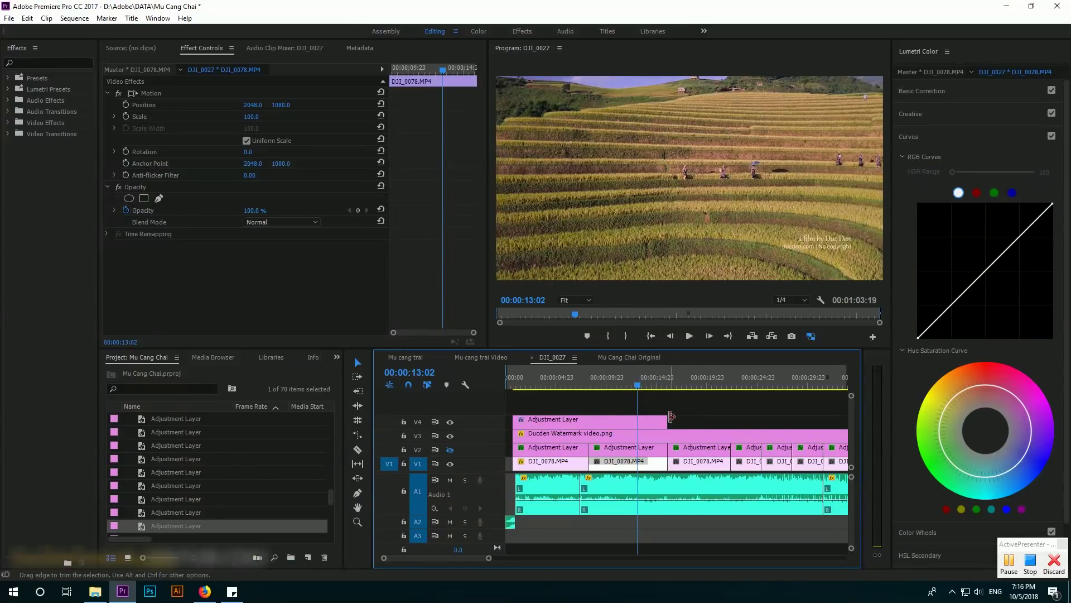
pyautogui.moveTo(662, 421); pyautogui.dragTo(587, 420)
# Create a new adjustment layer and place it on V4, stretched across a later DJI_0078 clip.
pyautogui.click(308, 557)
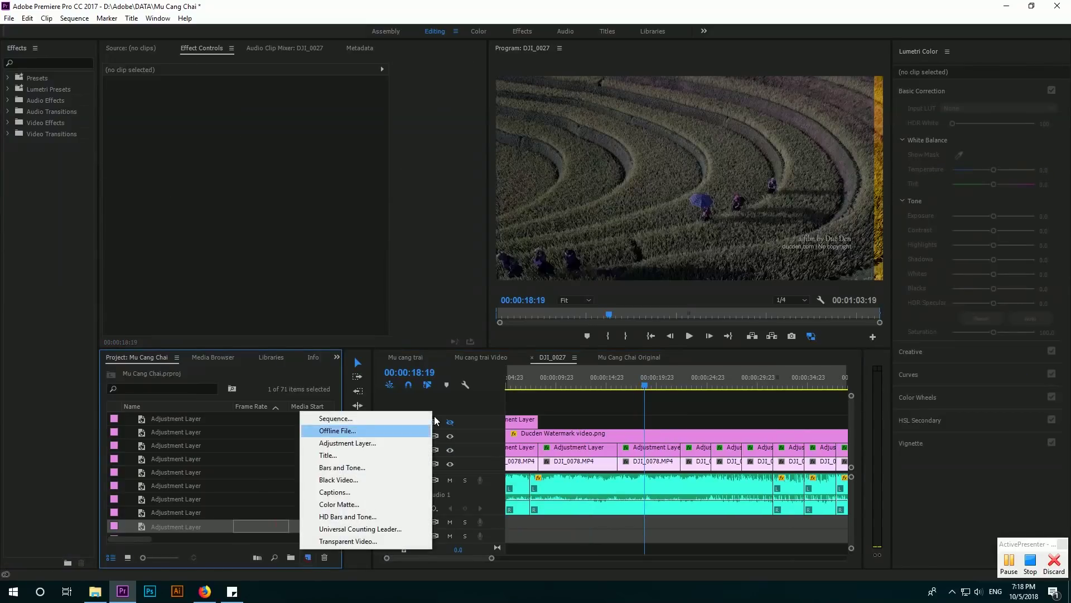
pyautogui.click(347, 443)
pyautogui.click(548, 333)
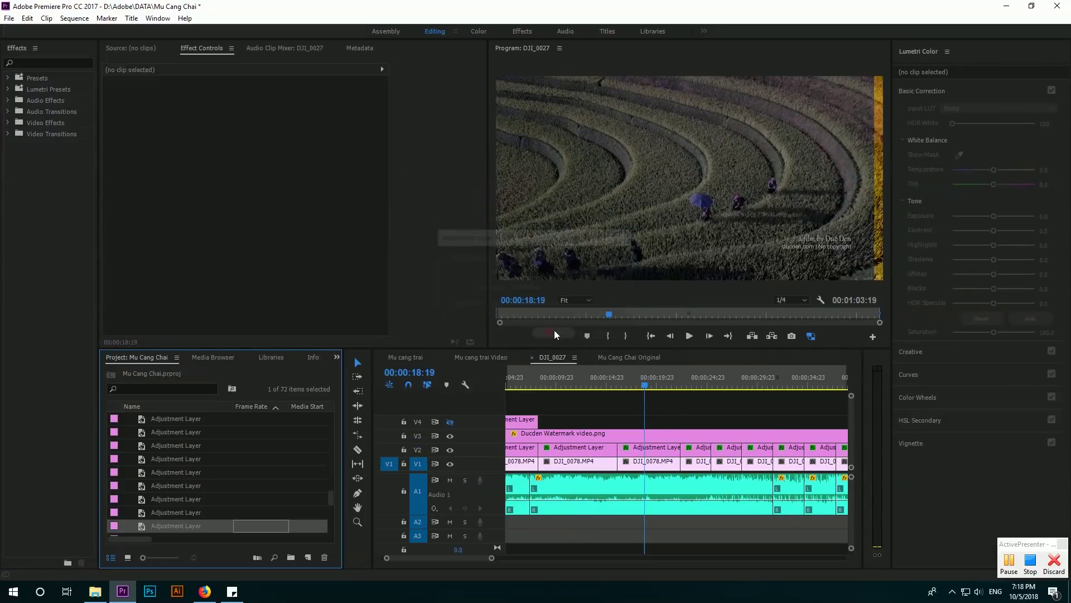
pyautogui.moveTo(172, 528)
pyautogui.mouseDown()
pyautogui.moveTo(621, 422)
pyautogui.moveTo(679, 423)
pyautogui.mouseUp()
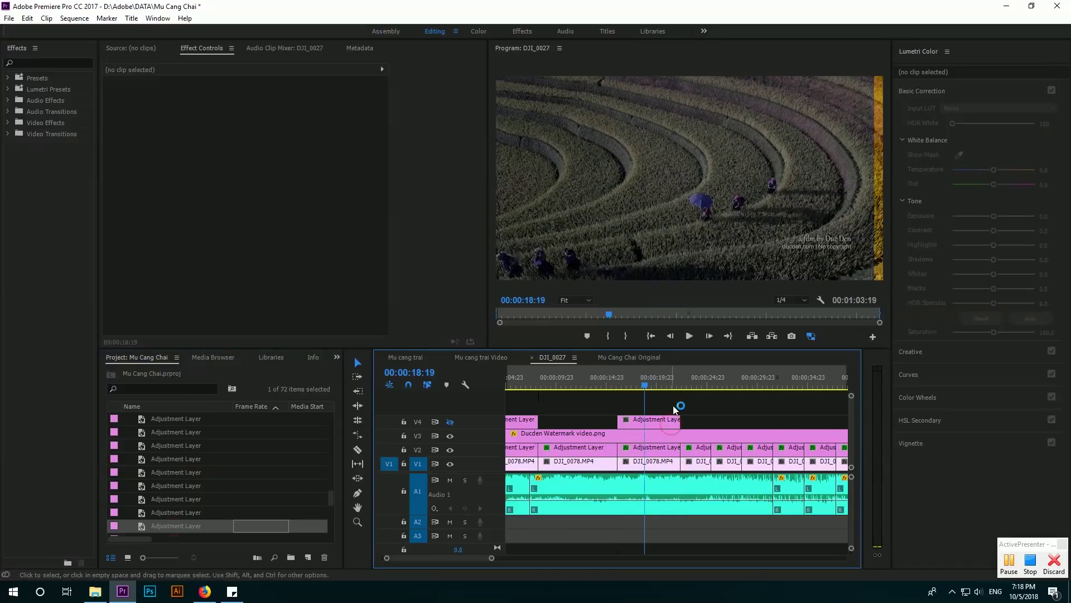
pyautogui.click(665, 385)
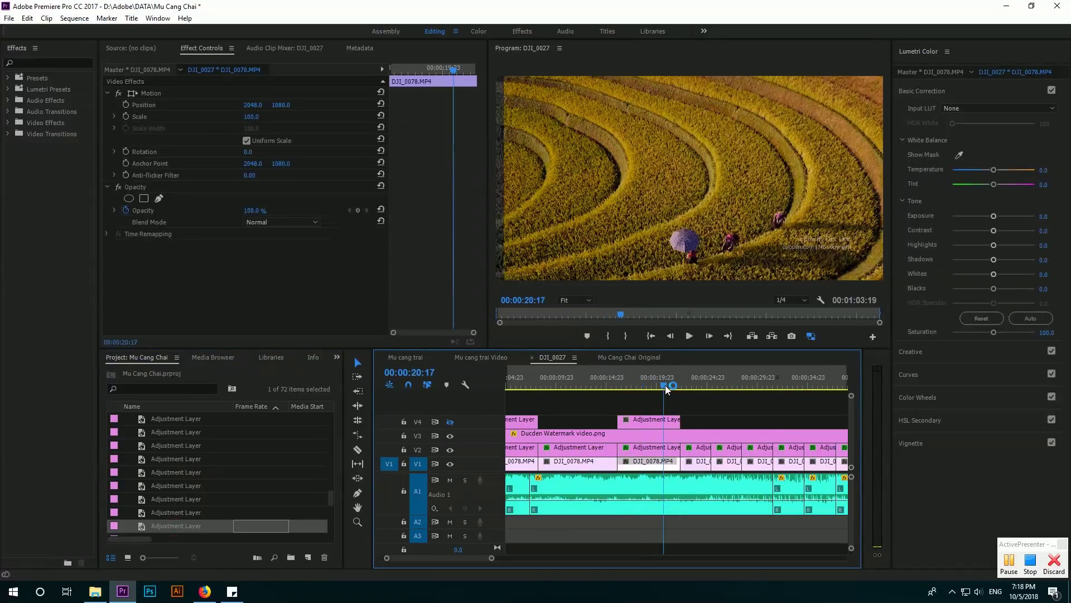
# Warm the new adjustment layer to Temperature 14.3 and slightly raise its Exposure and Contrast.
pyautogui.click(450, 449)
pyautogui.click(450, 422)
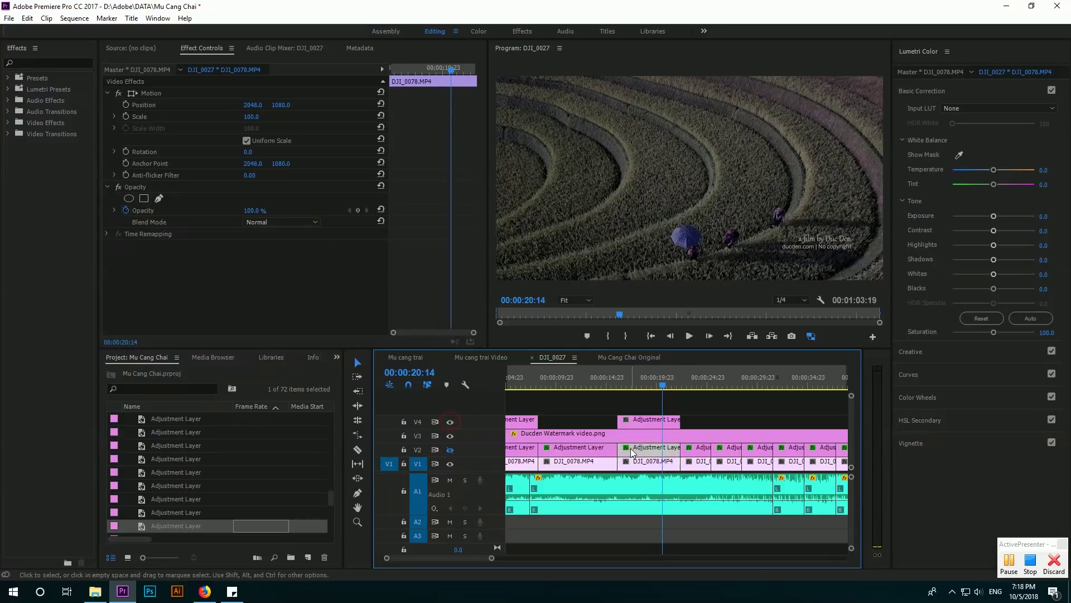
pyautogui.click(650, 420)
pyautogui.click(648, 421)
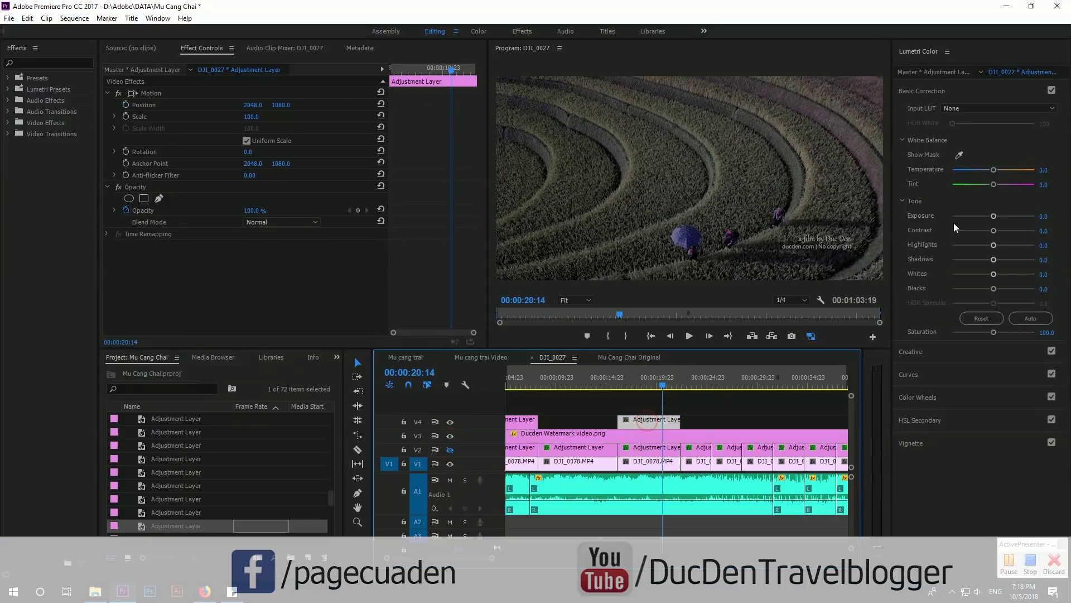
pyautogui.moveTo(993, 170); pyautogui.dragTo(999, 169)
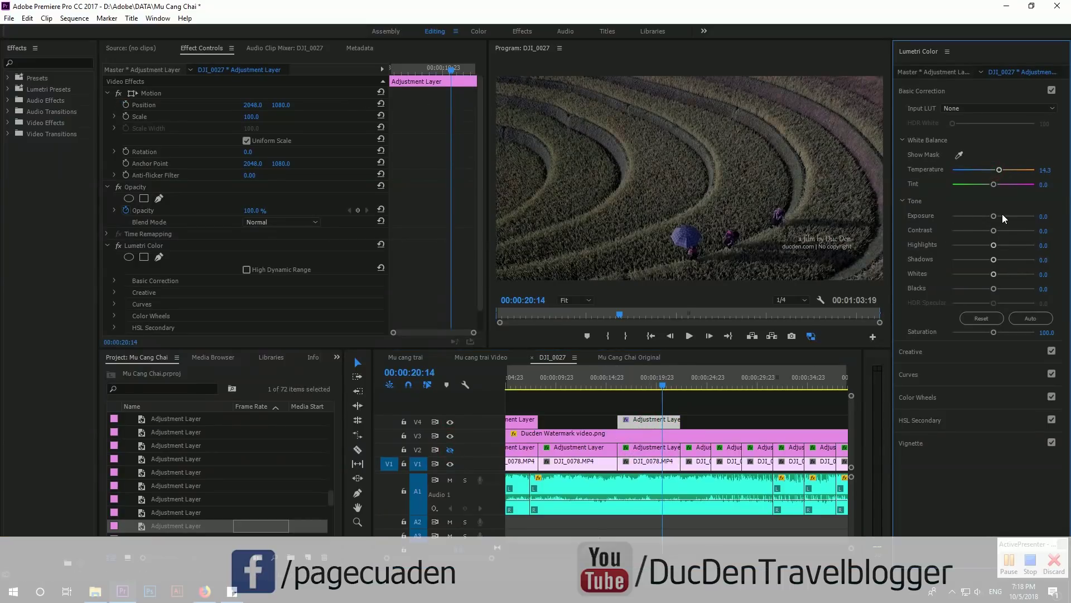
pyautogui.moveTo(1002, 215); pyautogui.dragTo(998, 230)
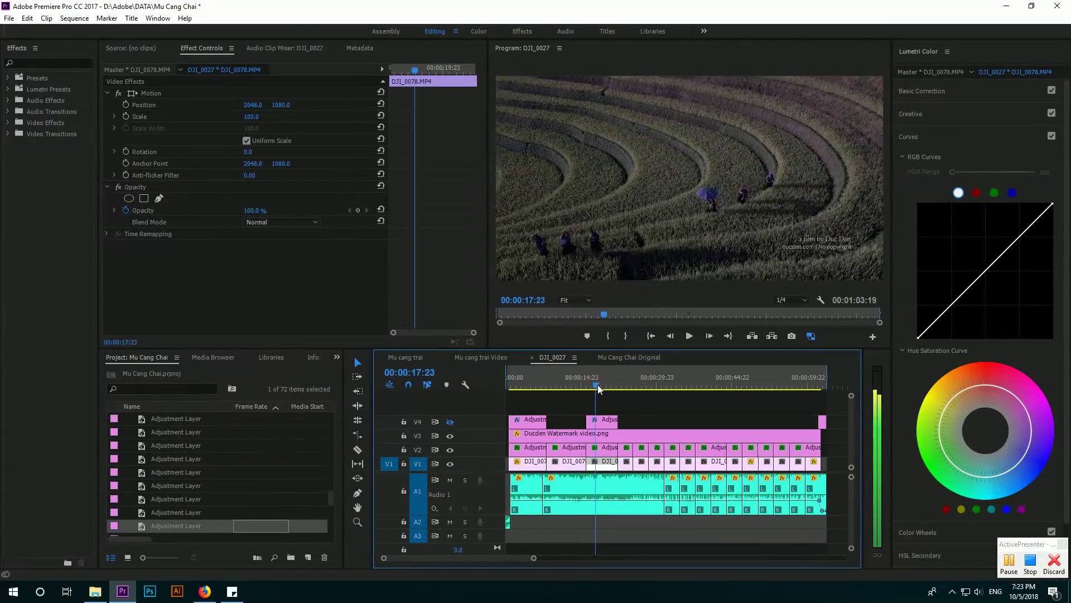
pyautogui.moveTo(598, 389); pyautogui.dragTo(670, 395)
# In the browser, play the Mù Cang Chải terraces video from the channel's VIDEOS uploads.
pyautogui.hotkey('alt', 'Tab')
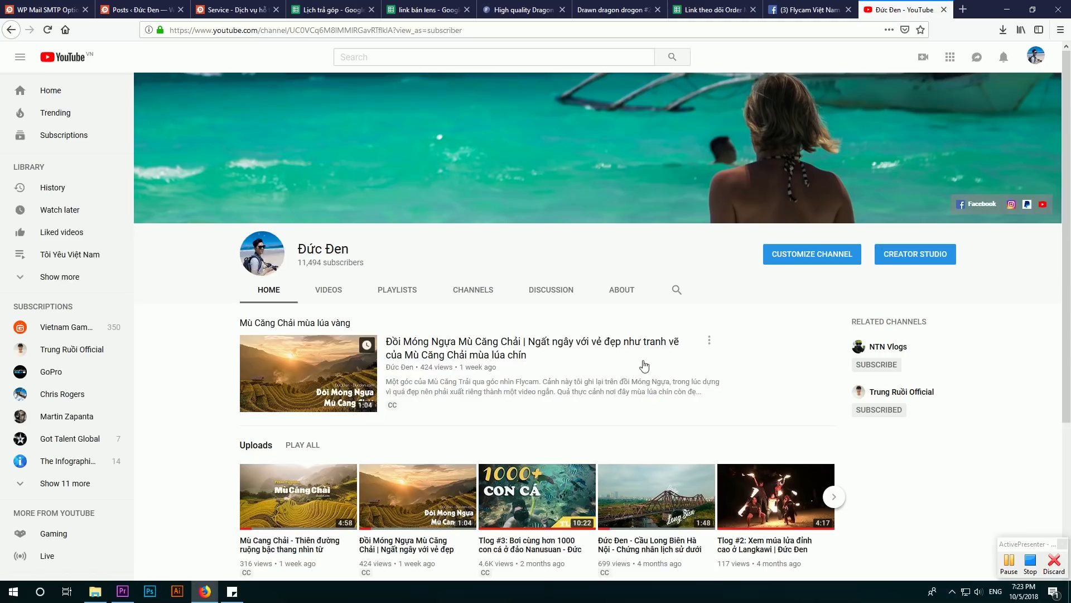
pyautogui.click(340, 294)
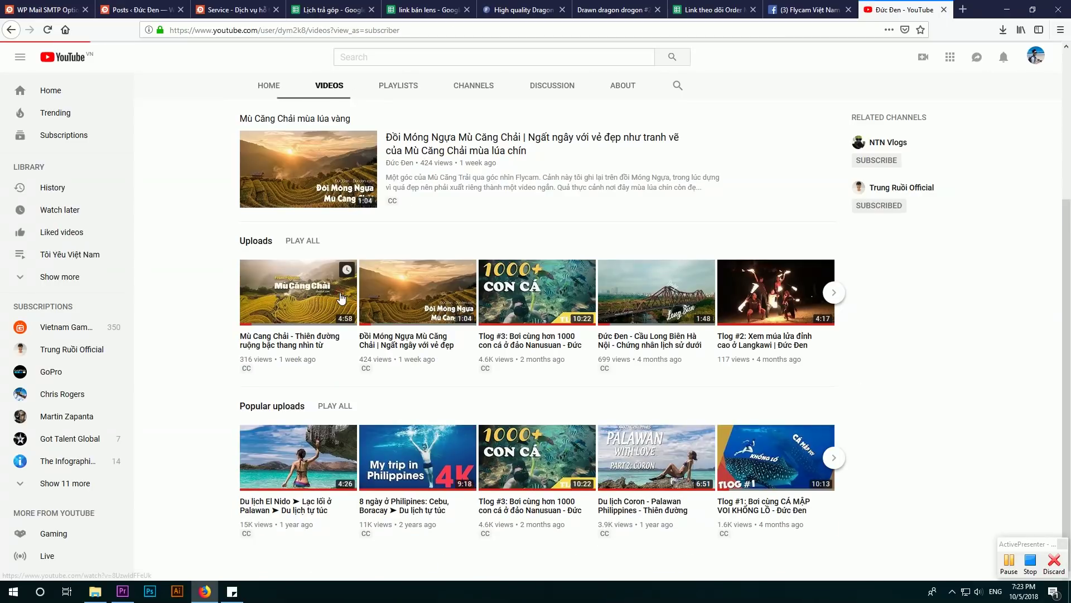
pyautogui.click(312, 228)
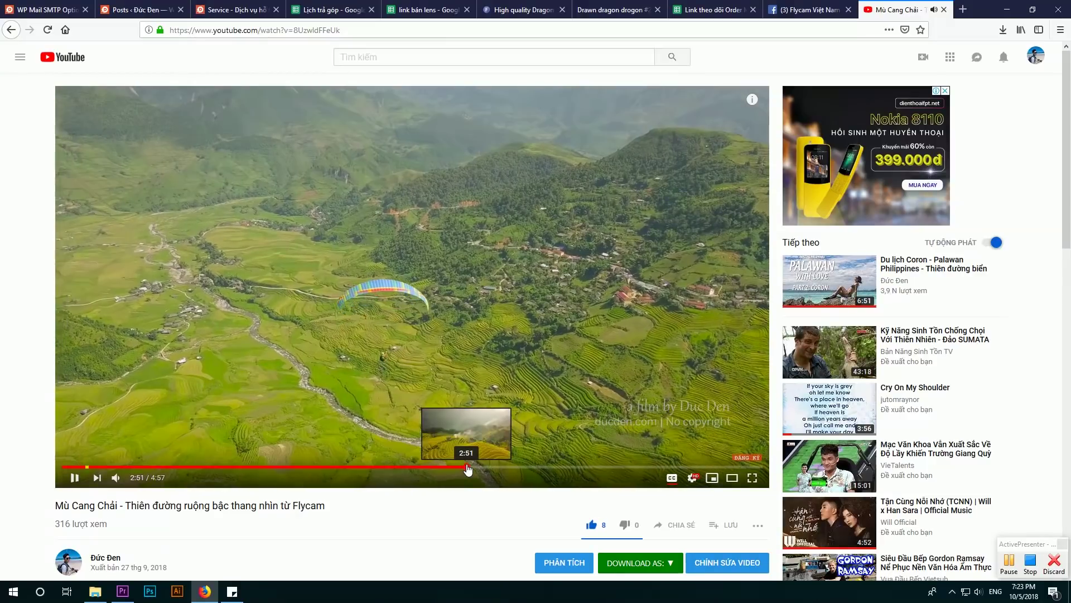
# Skim the terraces film along the progress bar, dismiss the ad, and pause on the golden terraces at 2:58.
pyautogui.click(468, 467)
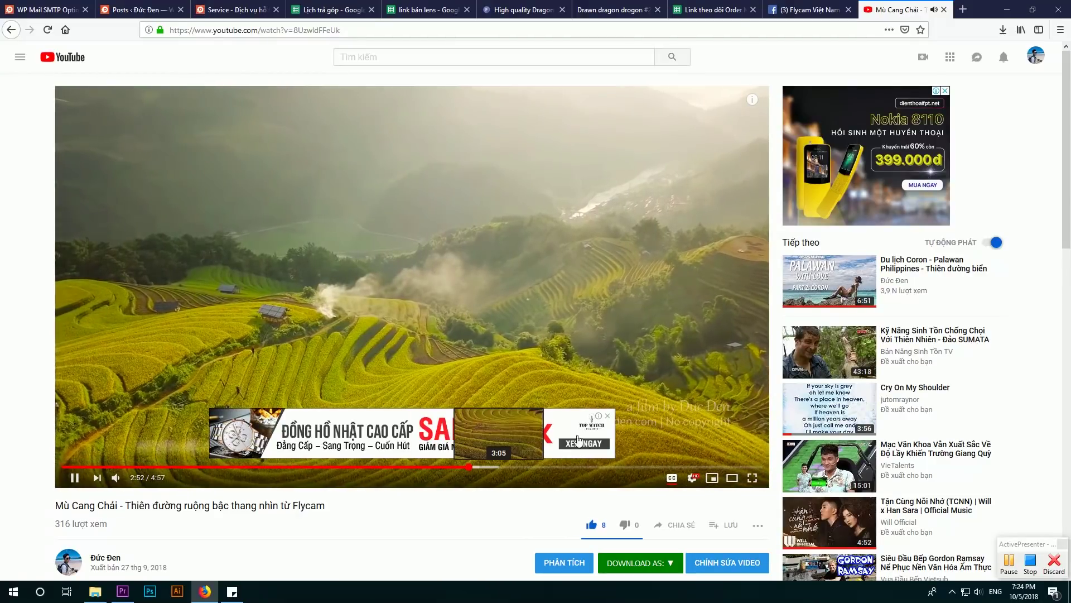
pyautogui.click(607, 416)
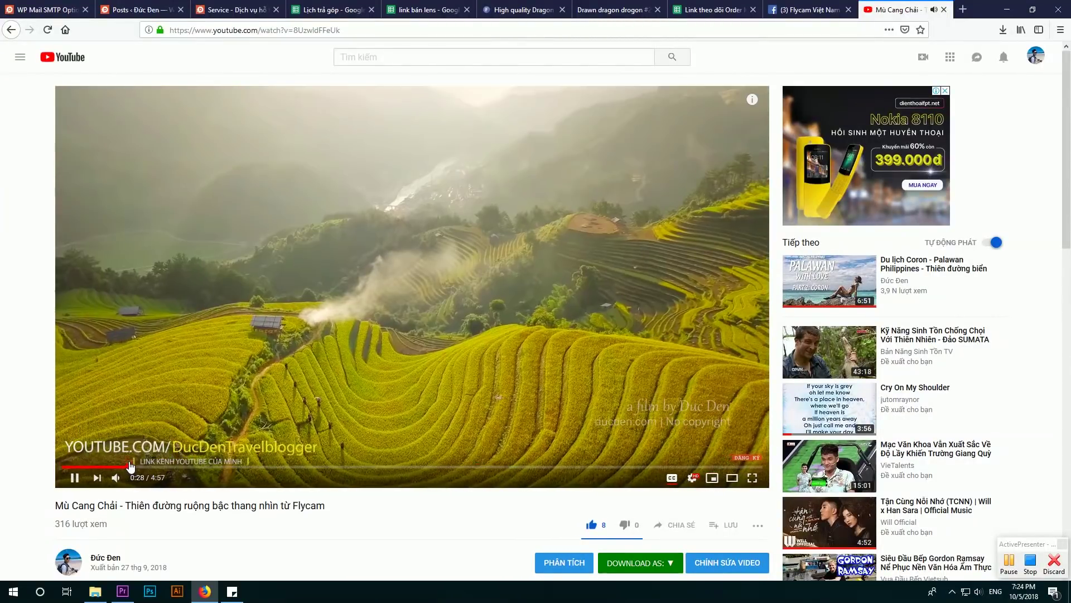
pyautogui.click(130, 467)
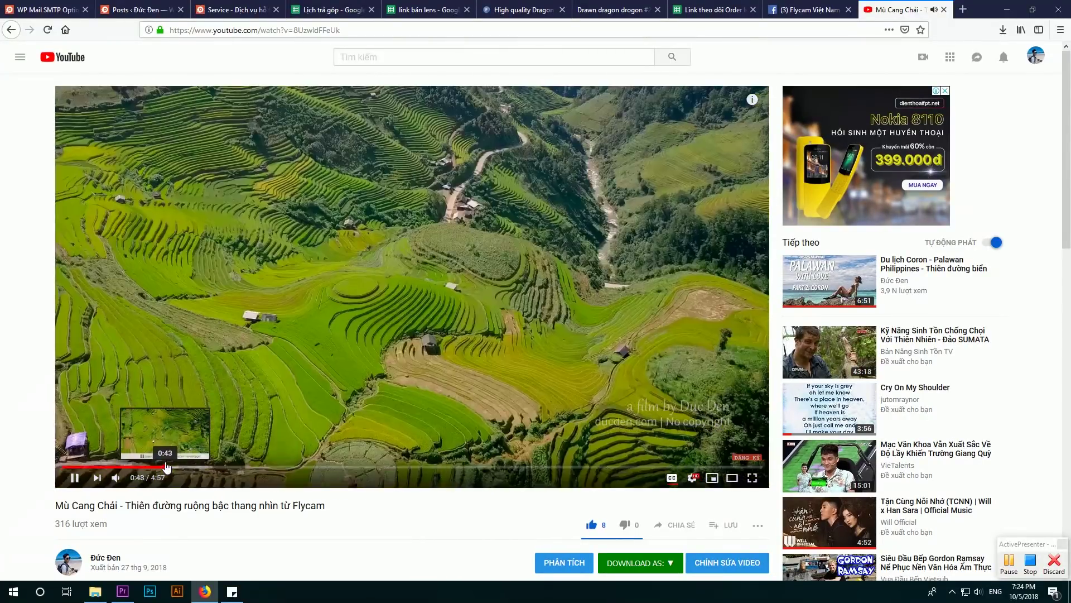
pyautogui.click(166, 466)
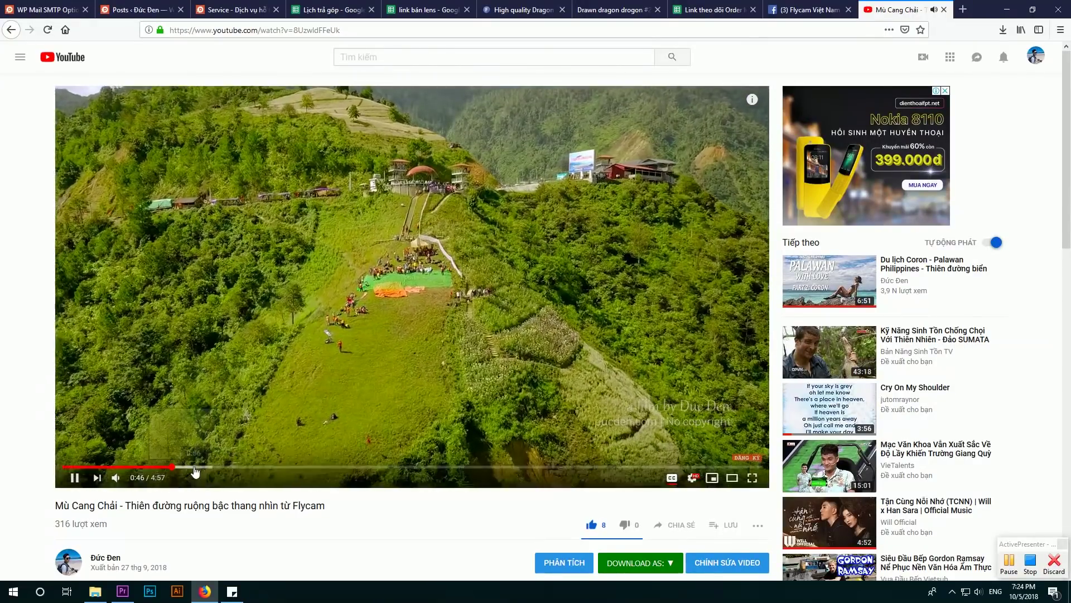
pyautogui.click(195, 467)
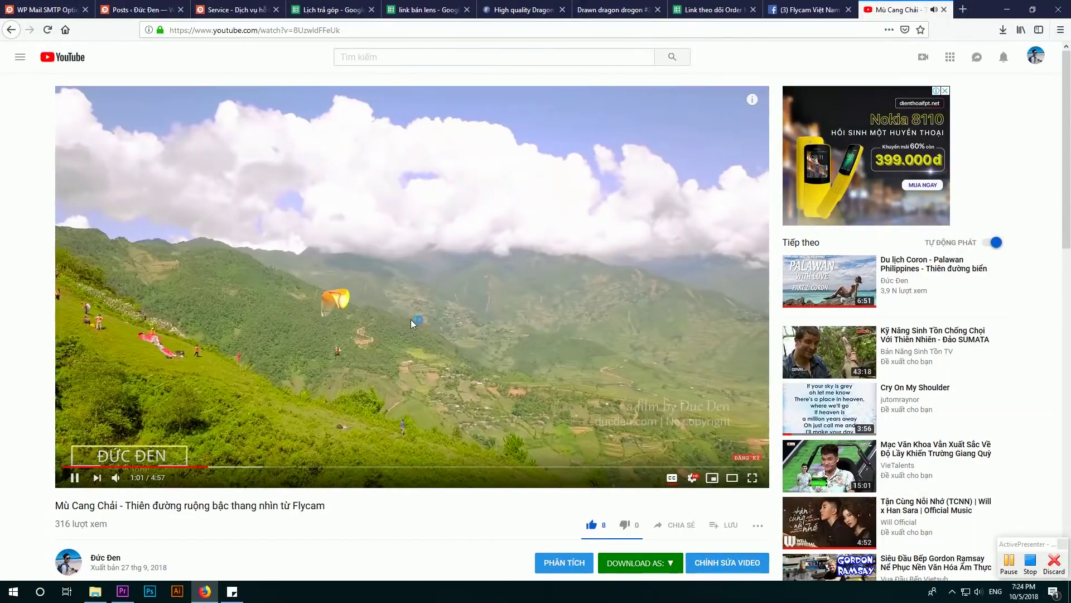
pyautogui.click(478, 466)
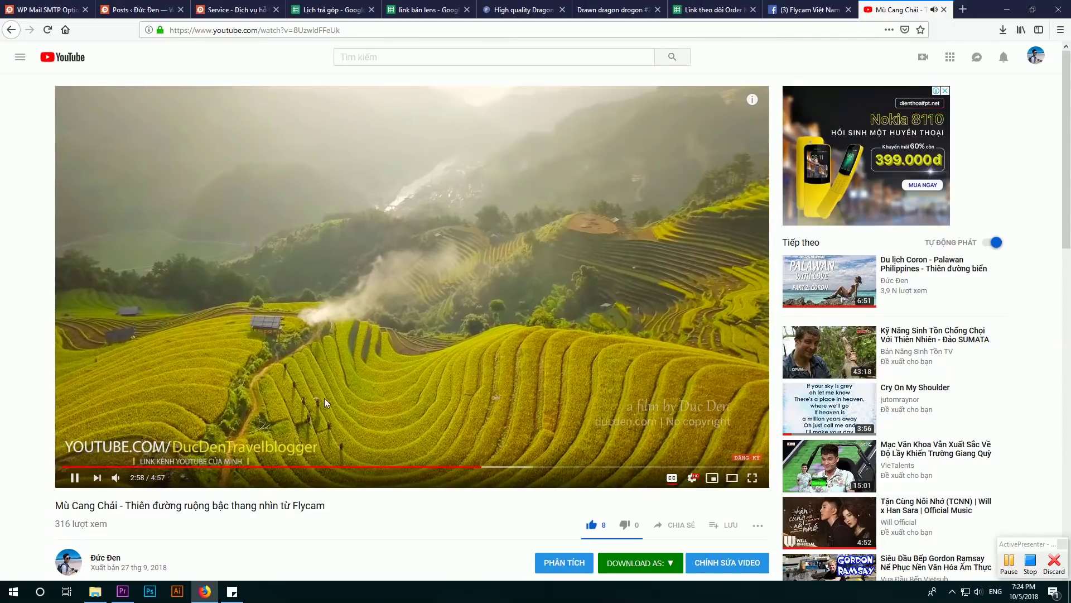
pyautogui.click(363, 301)
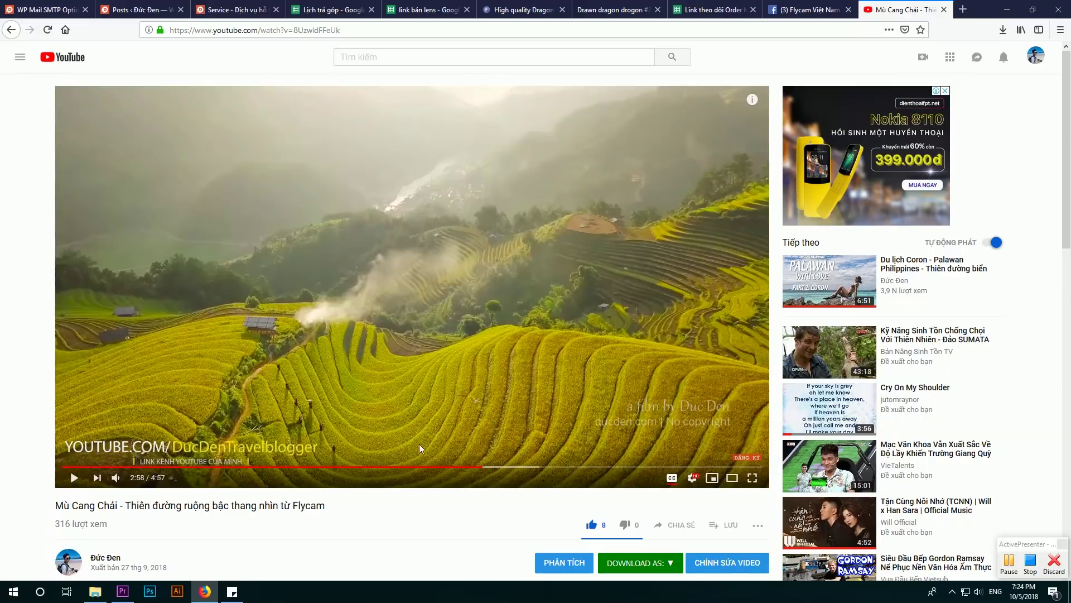
# Preview earlier scenes, the ending valley shot and the 3:05 close-up, then rewind to 1:23.
pyautogui.click(154, 467)
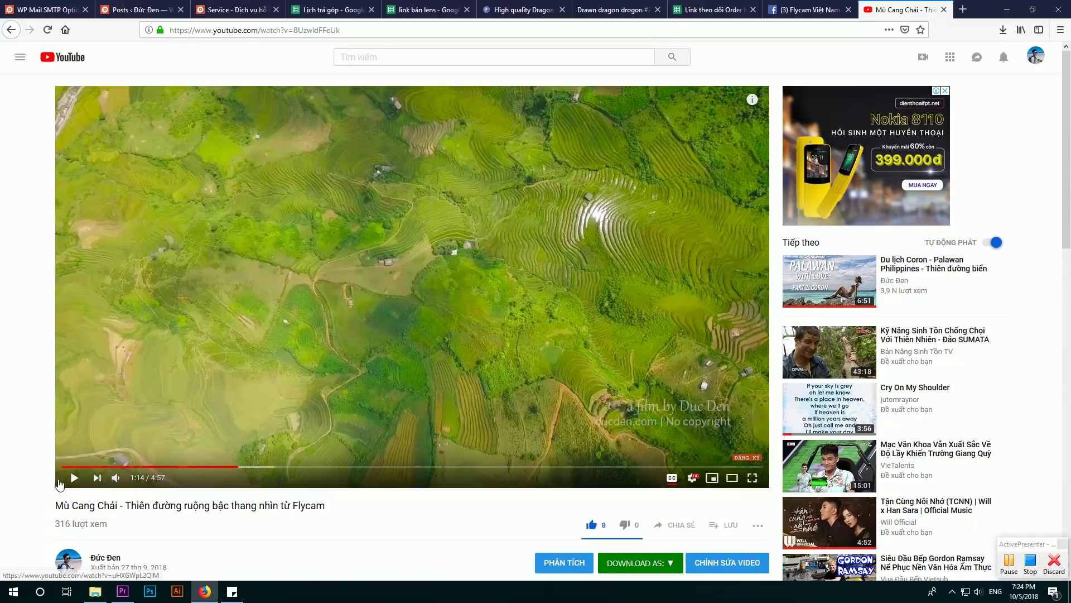
pyautogui.click(71, 481)
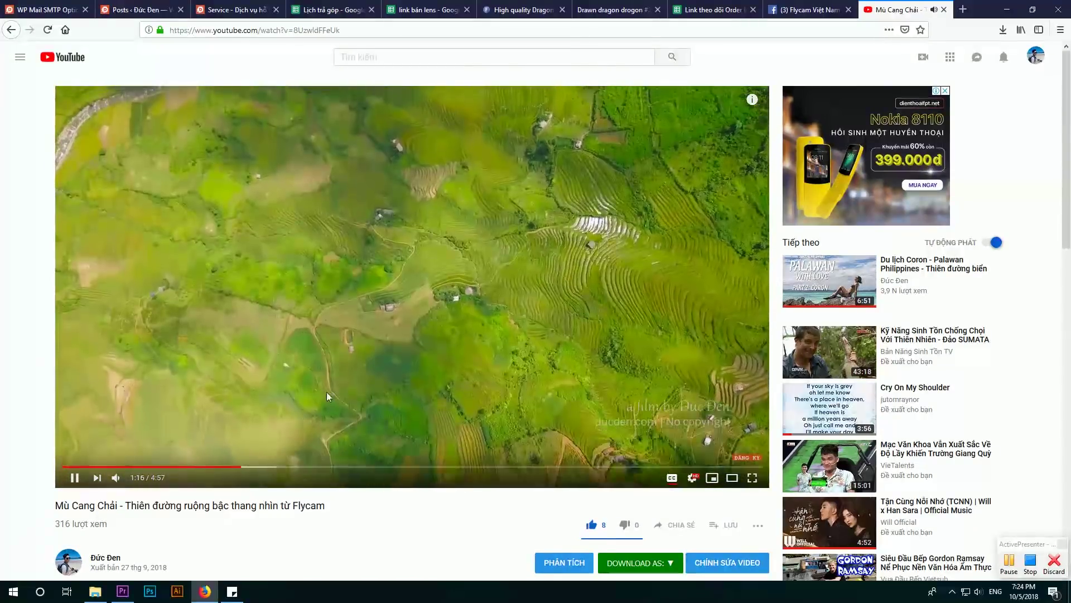
pyautogui.click(261, 367)
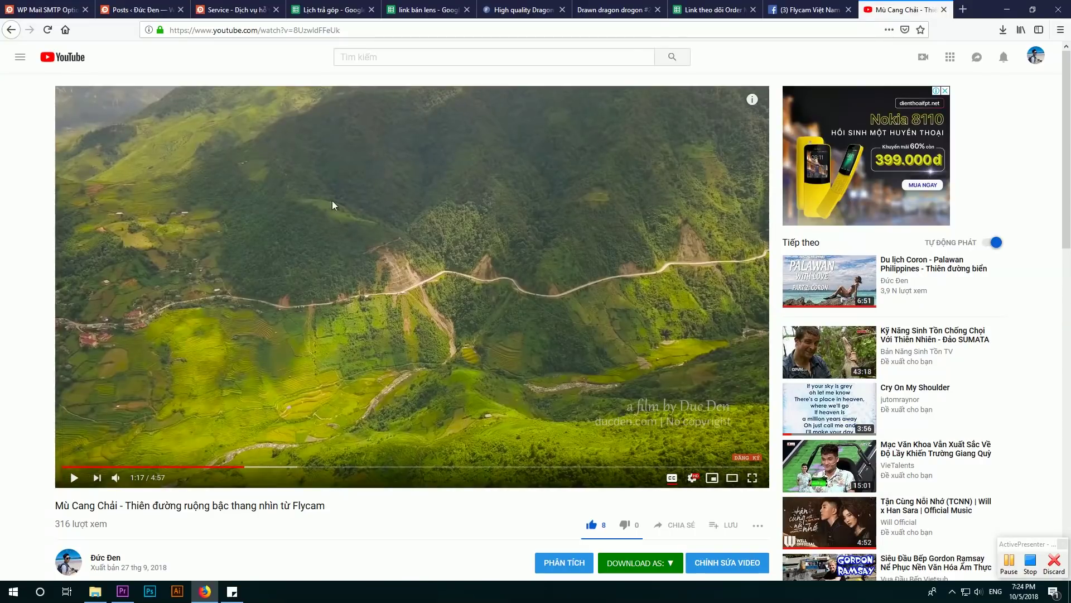
pyautogui.click(263, 466)
pyautogui.click(286, 466)
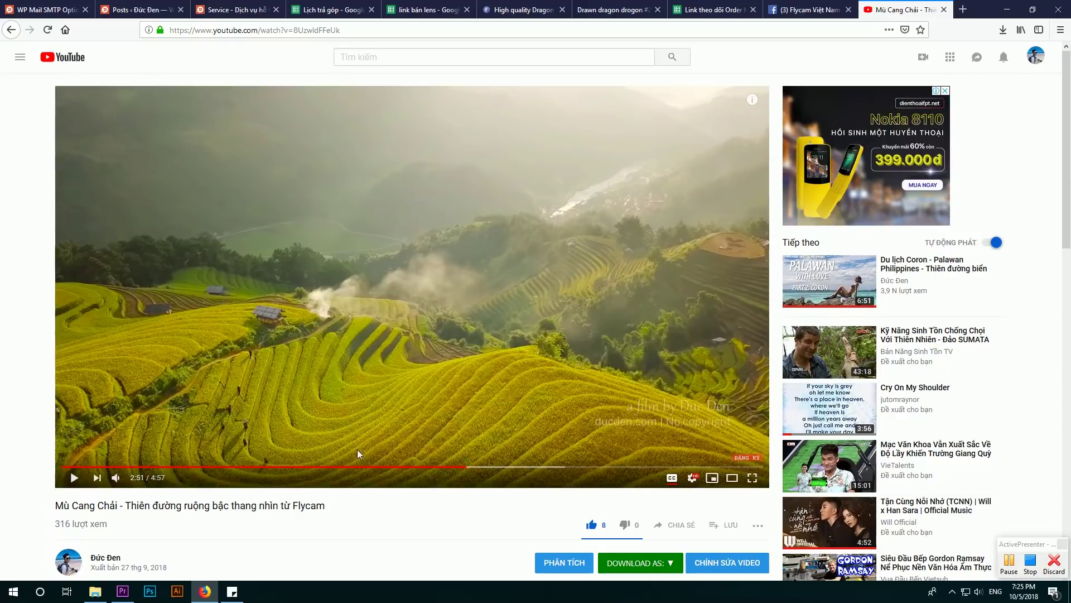
pyautogui.click(552, 469)
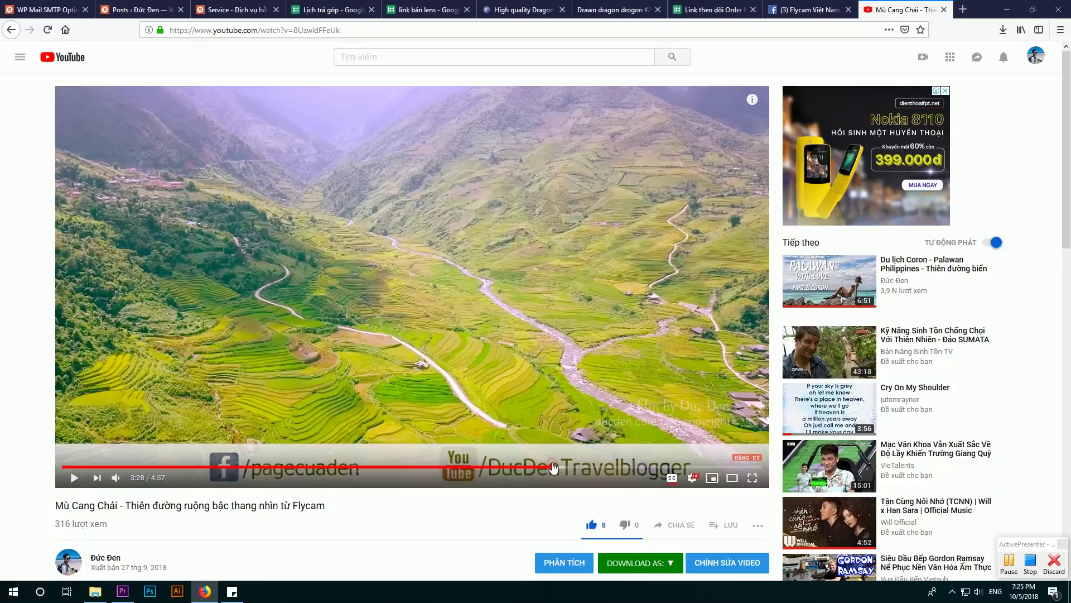
pyautogui.click(498, 468)
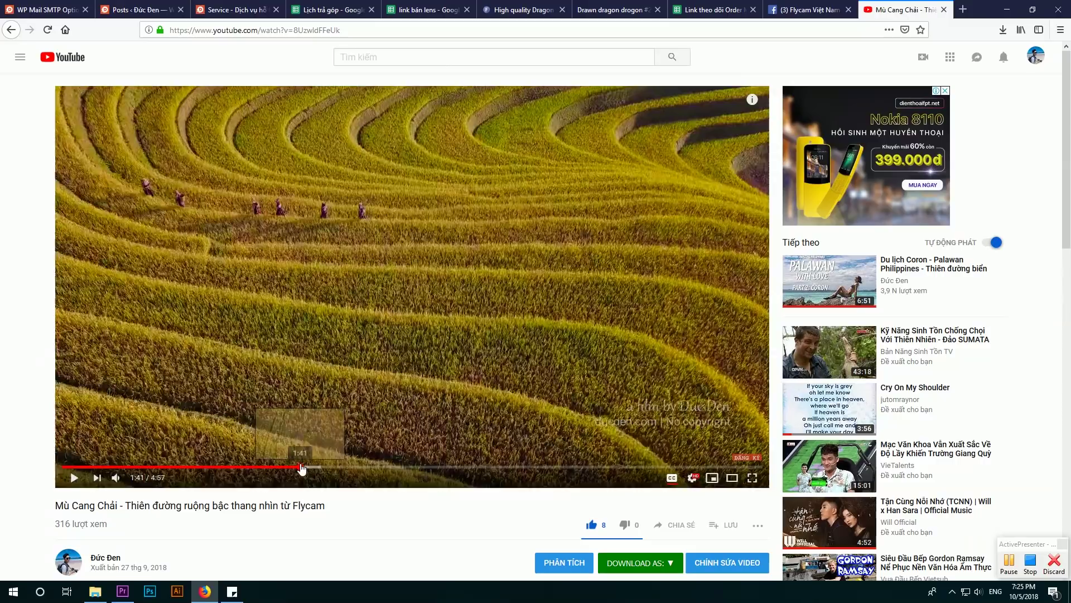
pyautogui.moveTo(274, 468); pyautogui.dragTo(207, 466)
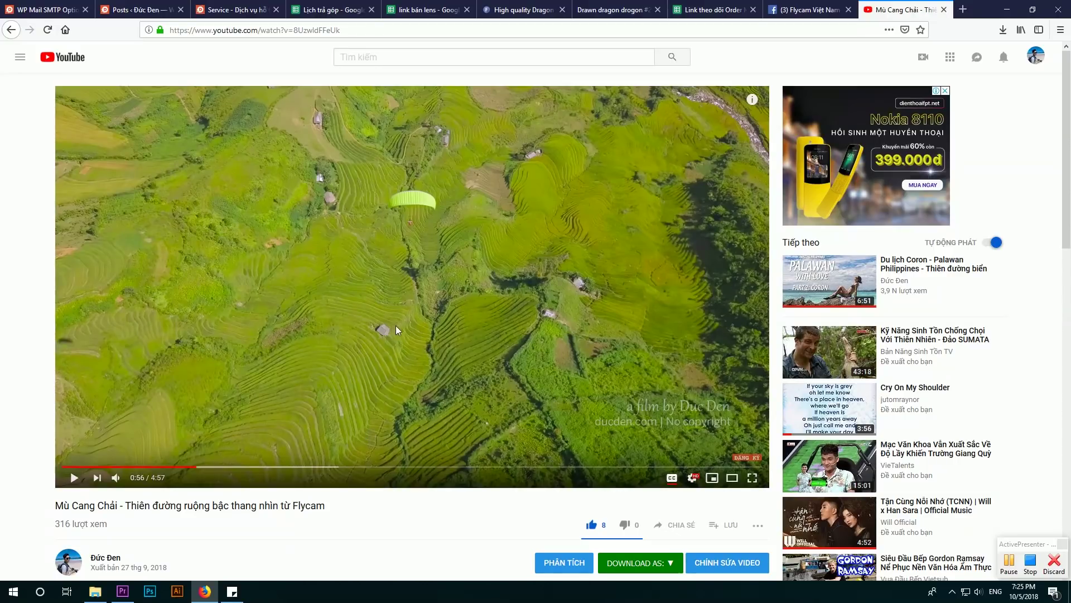
pyautogui.scroll(-2, 329, 394)
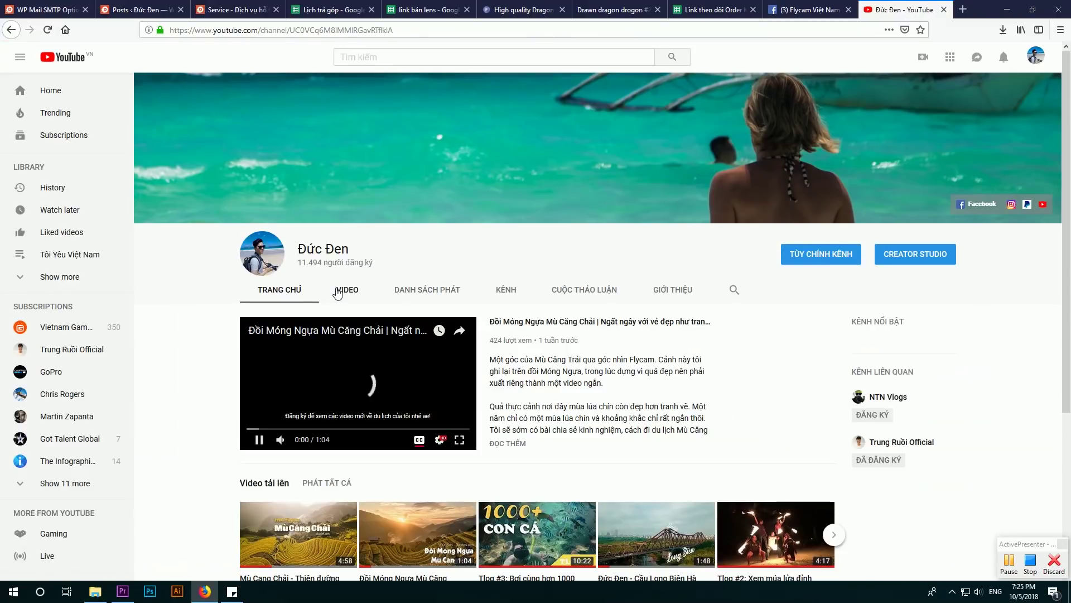
# Open the Coron Palawan travel video from the channel's uploads and start a new browser tab.
pyautogui.click(347, 290)
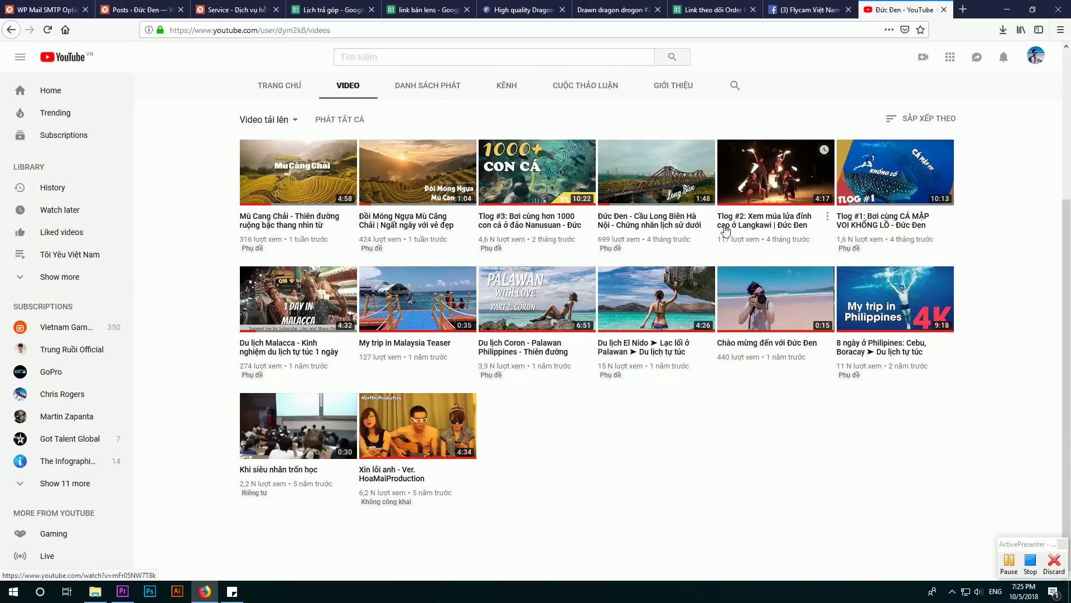
pyautogui.click(548, 352)
pyautogui.click(969, 15)
# Load ducden.com, scroll through the travel blog, then return to the Coron Palawan YouTube tab.
pyautogui.write('ducden.com/')
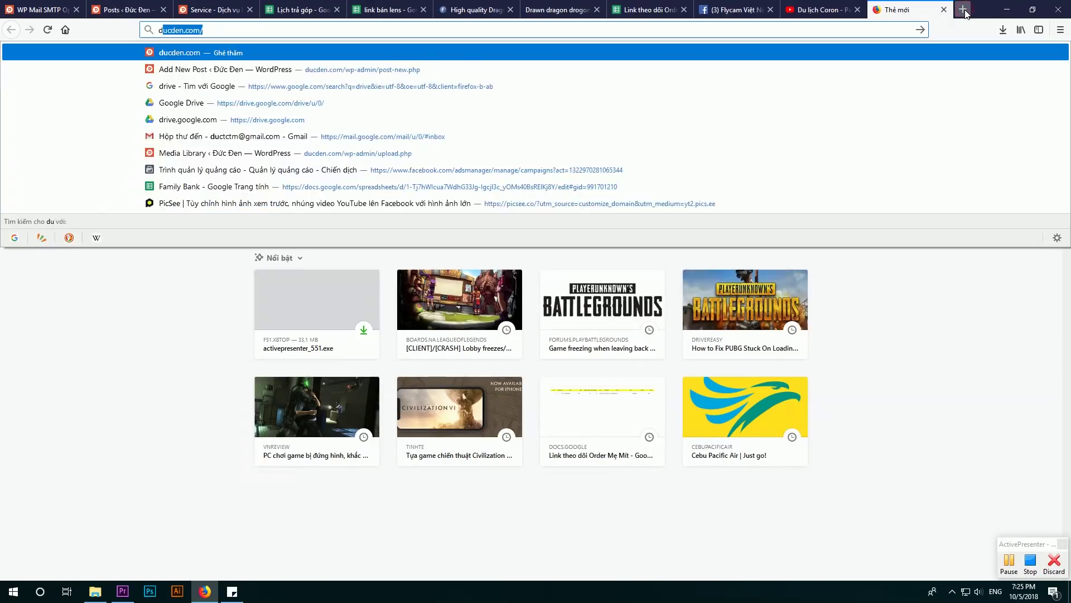
pyautogui.press('Return')
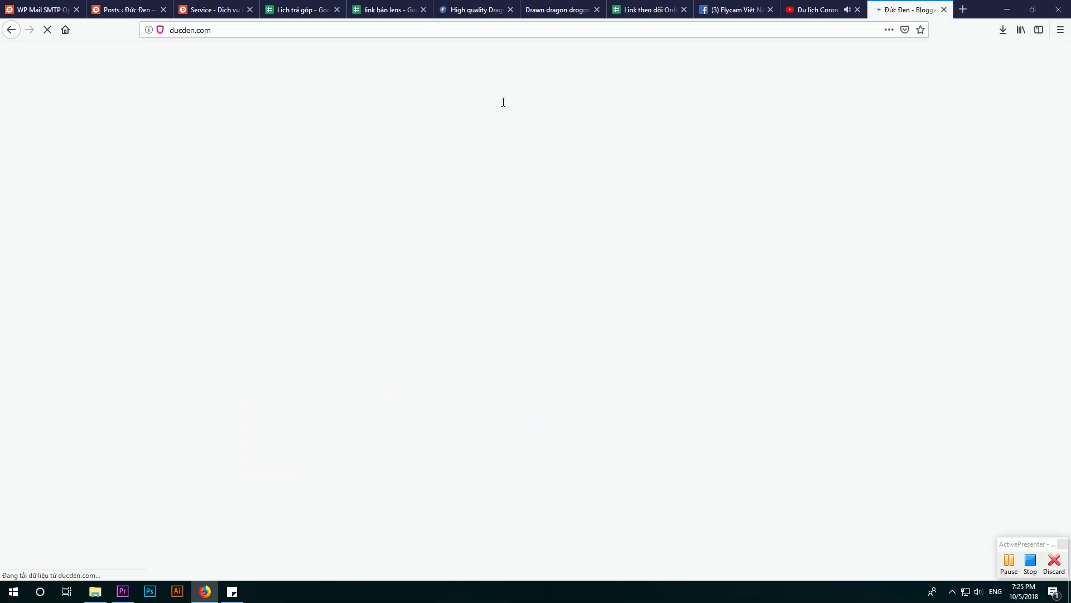
pyautogui.scroll(-1, 437, 342)
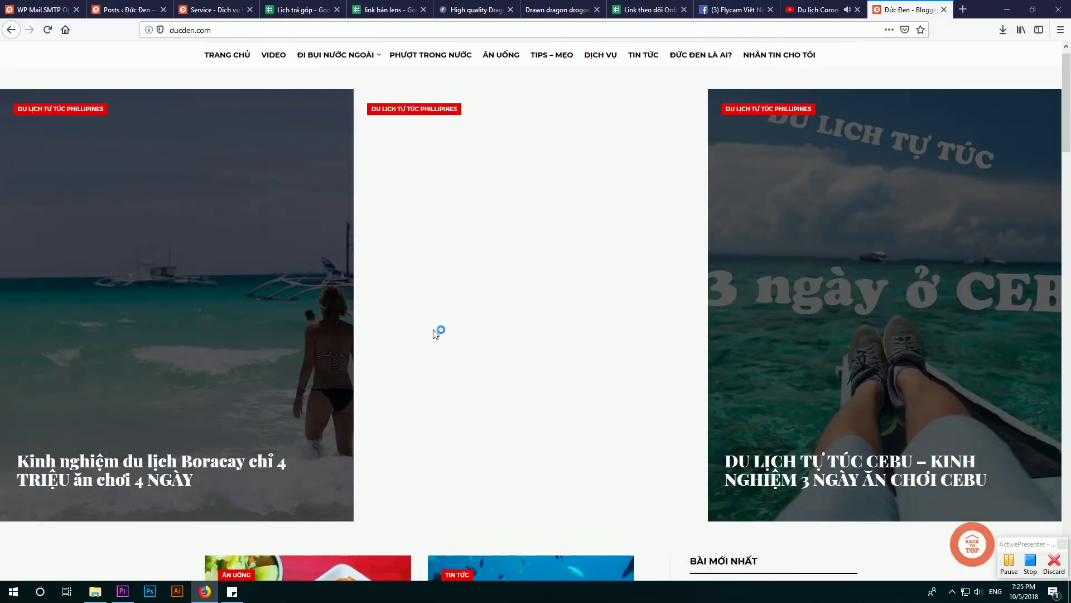
pyautogui.scroll(1, 210, 356)
pyautogui.scroll(-4, 591, 207)
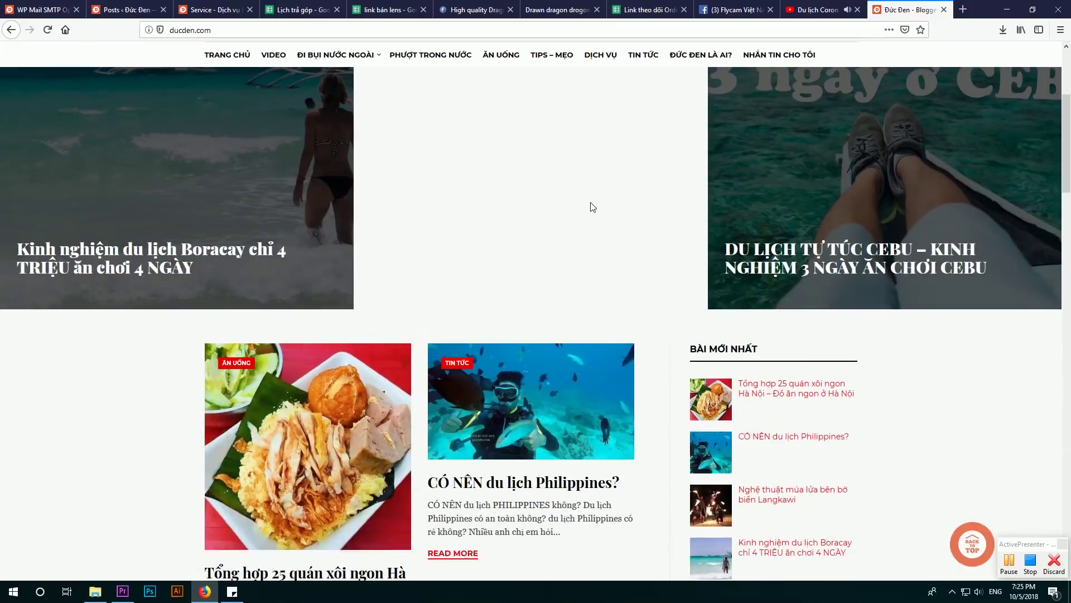
pyautogui.scroll(-5, 592, 207)
pyautogui.scroll(-4, 646, 343)
pyautogui.scroll(-5, 475, 351)
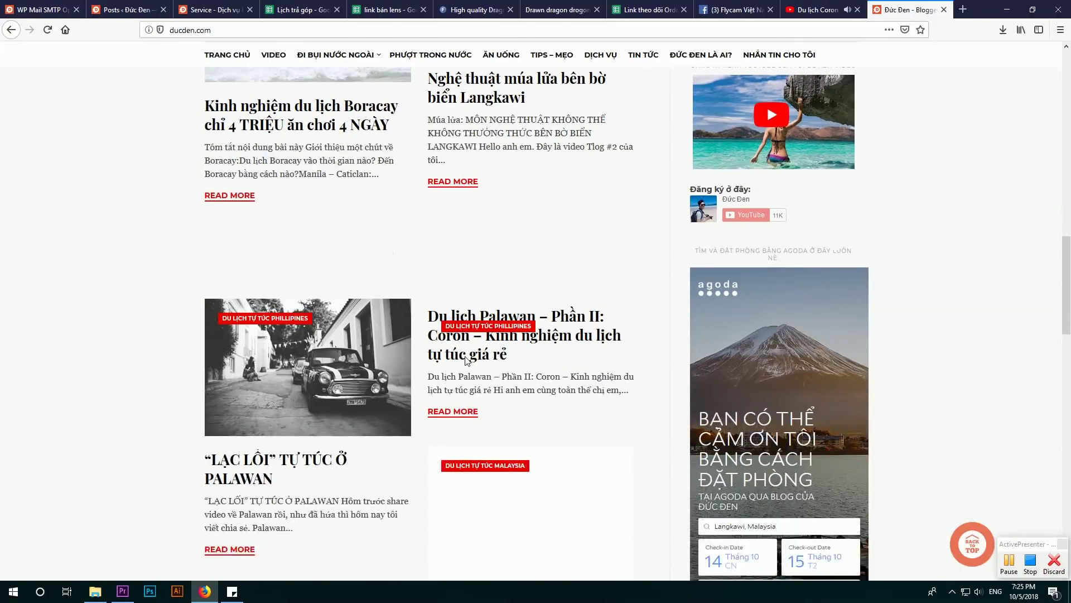
pyautogui.scroll(-3, 476, 351)
pyautogui.scroll(3, 415, 243)
pyautogui.scroll(6, 415, 244)
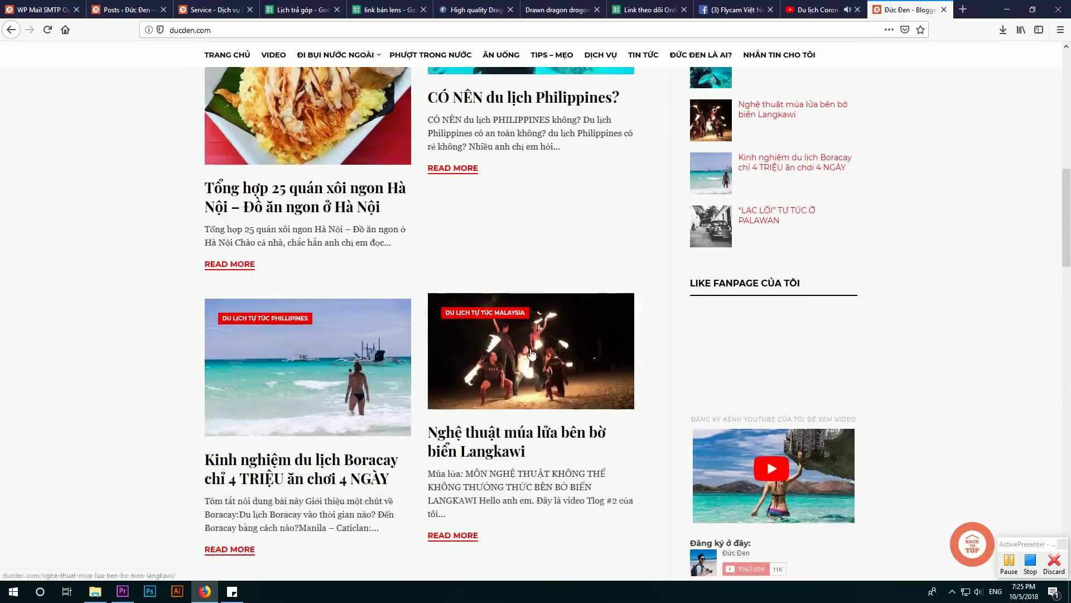
pyautogui.scroll(6, 414, 244)
pyautogui.hotkey('ctrl', 'shift', 'Tab')
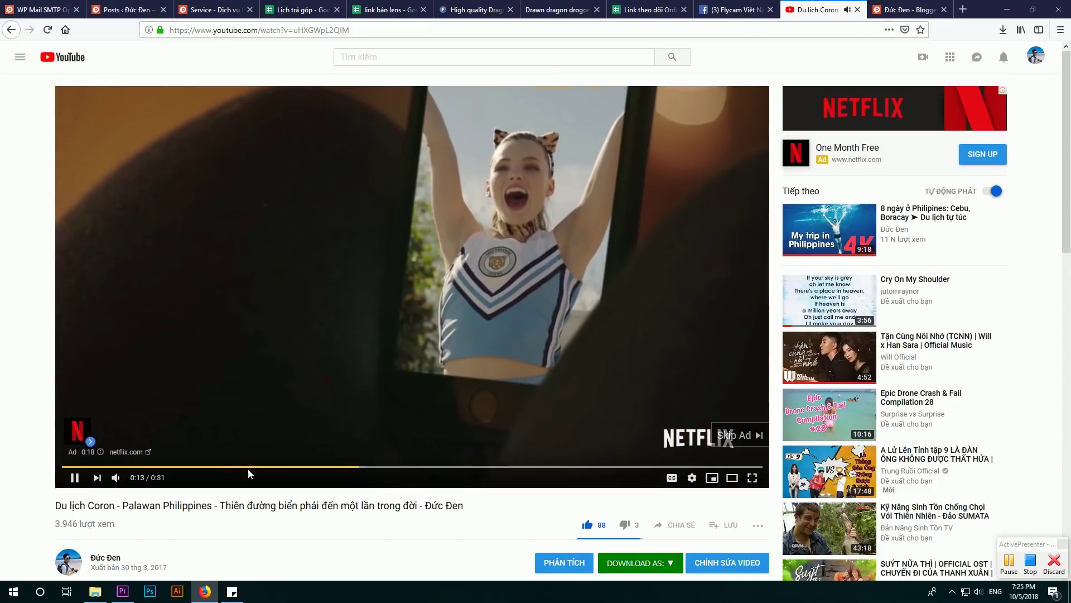
# Go to the uploader's channel and play the Đồi Móng Ngựa Mù Căng Chải video from its uploads.
pyautogui.scroll(-1, 167, 486)
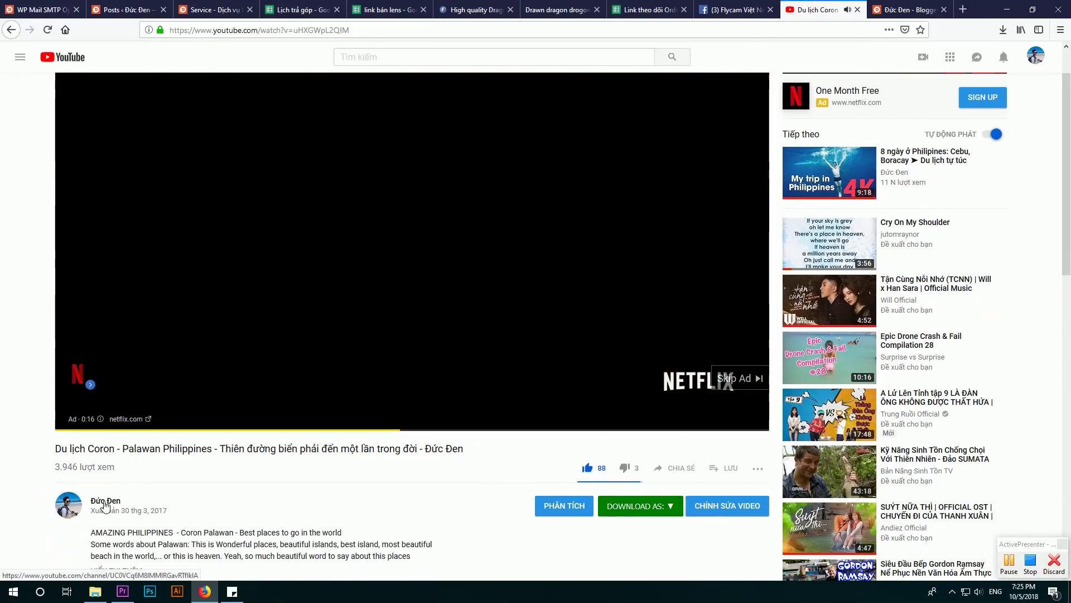
pyautogui.click(105, 501)
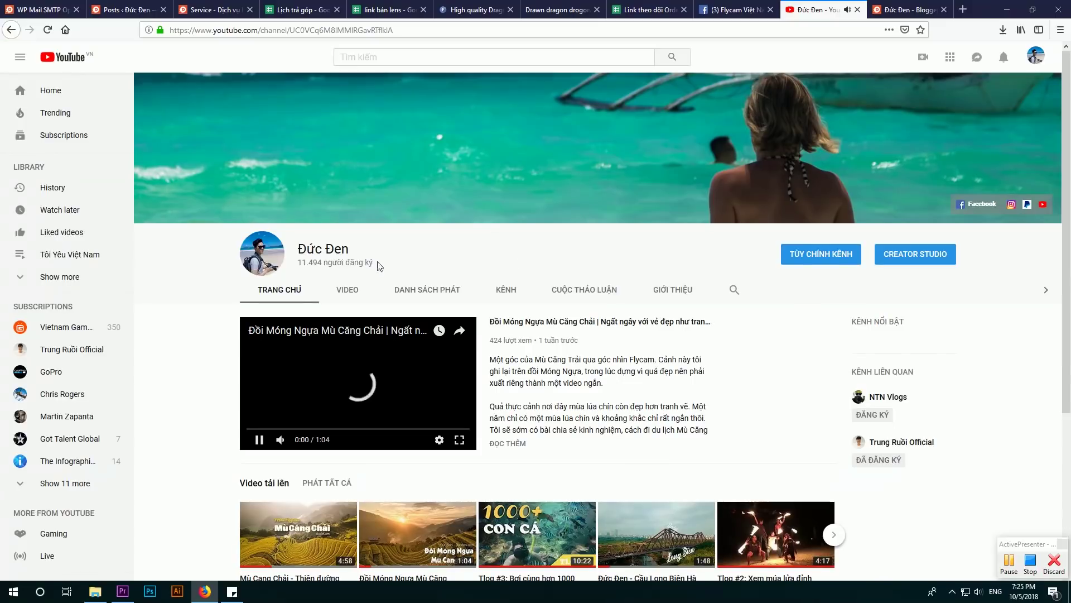
pyautogui.click(347, 291)
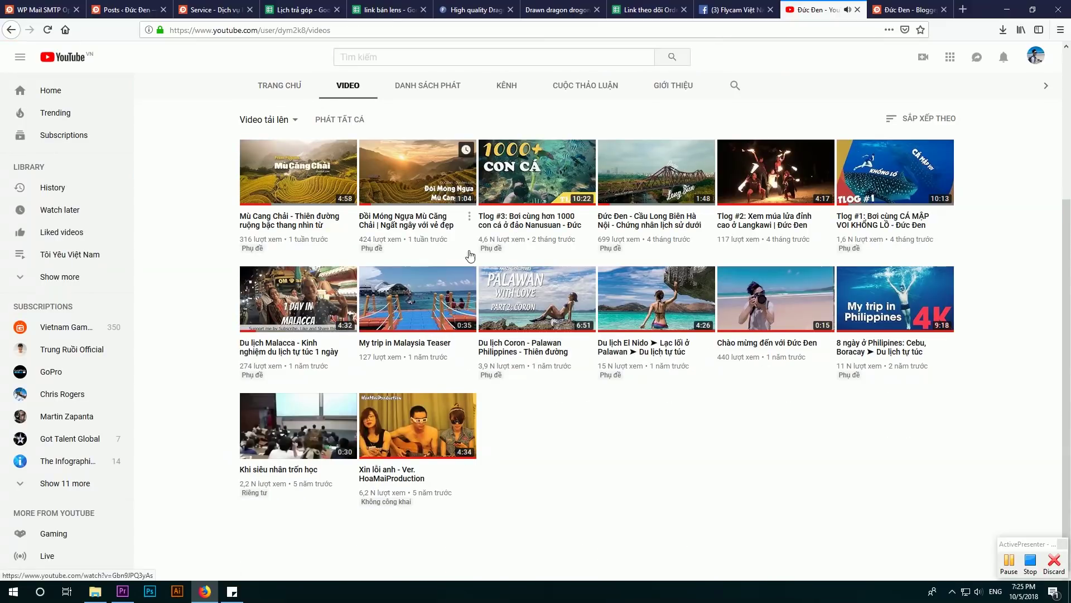
pyautogui.click(426, 231)
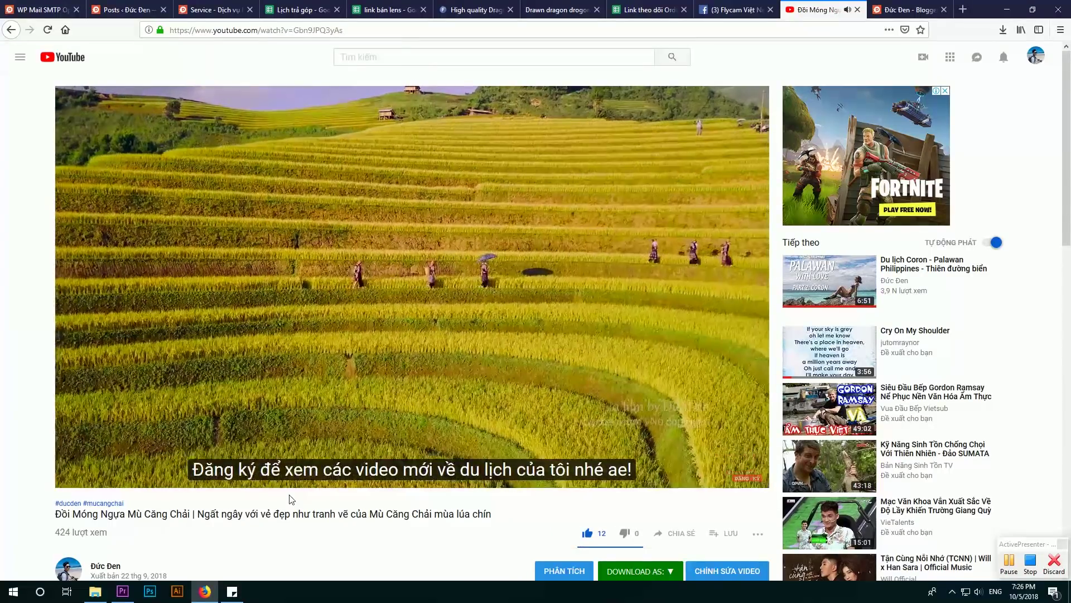